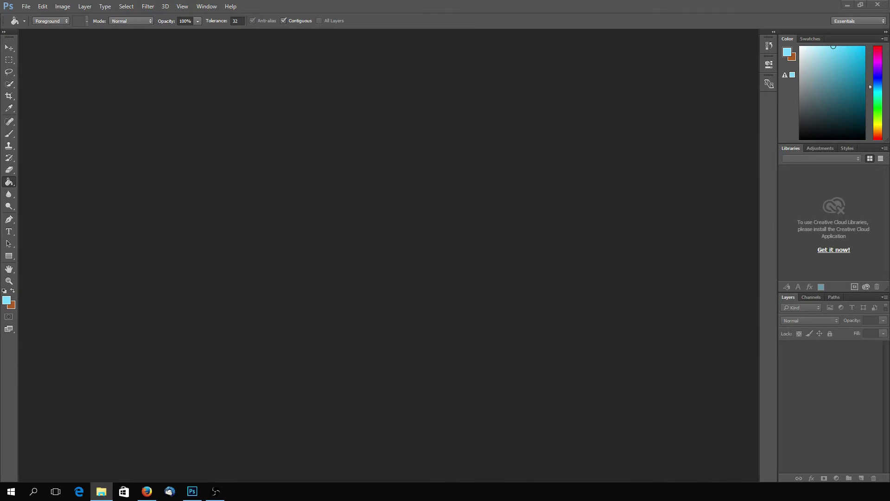
# Open the image air_wall_curve16rada.jpg and magnify it to 200%
pyautogui.moveTo(247, 248); pyautogui.dragTo(402, 241)
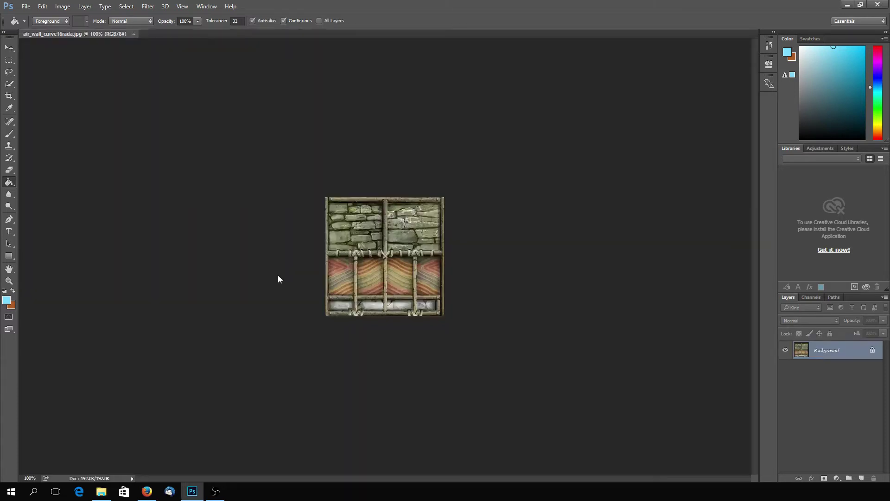
pyautogui.click(8, 281)
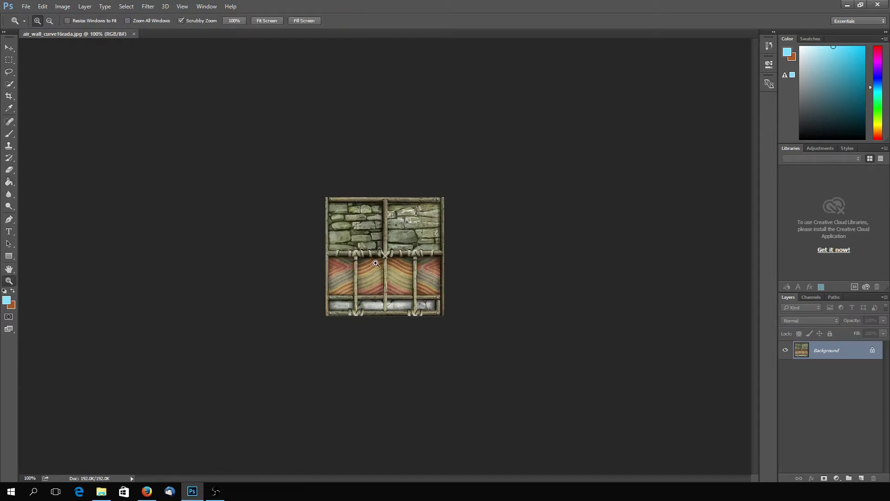
pyautogui.click(376, 263)
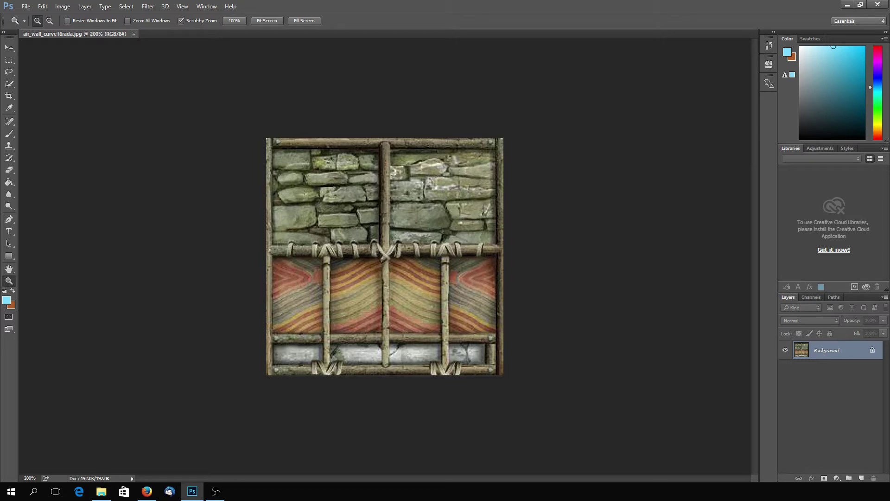
pyautogui.hotkey('alt', 'Tab')
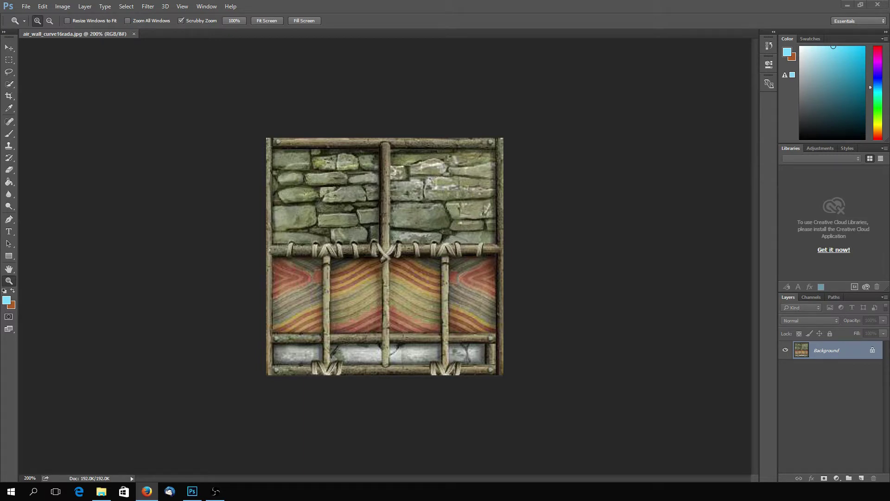
pyautogui.hotkey('alt', 'Tab')
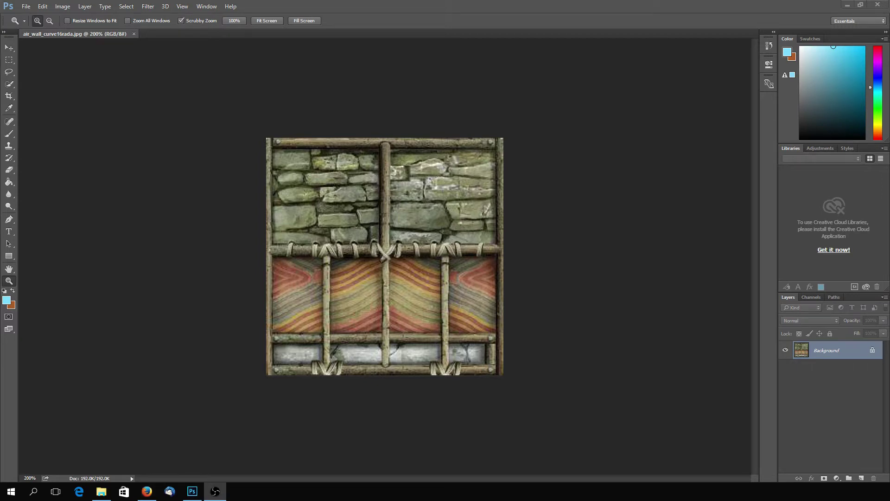
# Open air_wall_shoji3224a.jpg from the file explorer as a second document and magnify it to 200%
pyautogui.hotkey('alt', 'Tab')
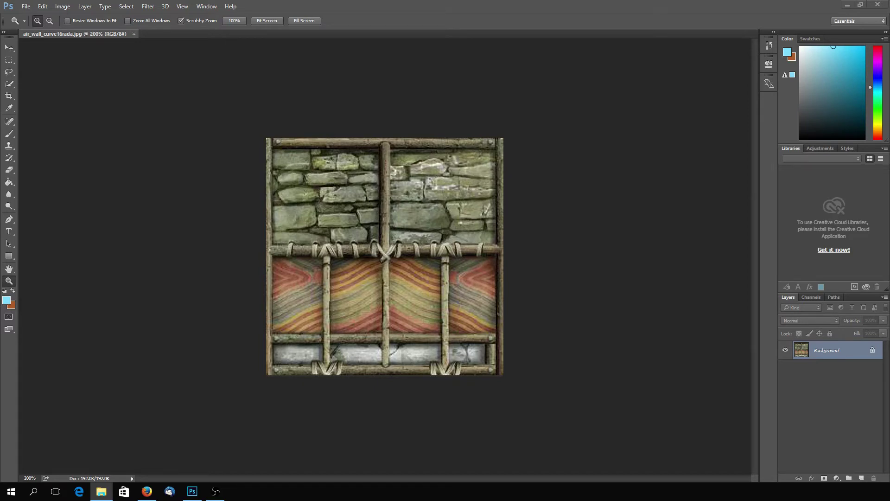
pyautogui.moveTo(430, 1); pyautogui.dragTo(308, 36)
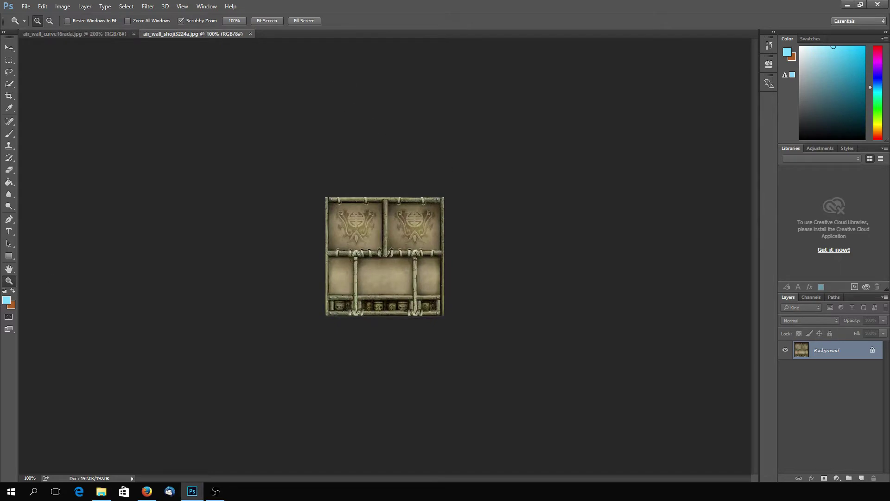
pyautogui.click(388, 245)
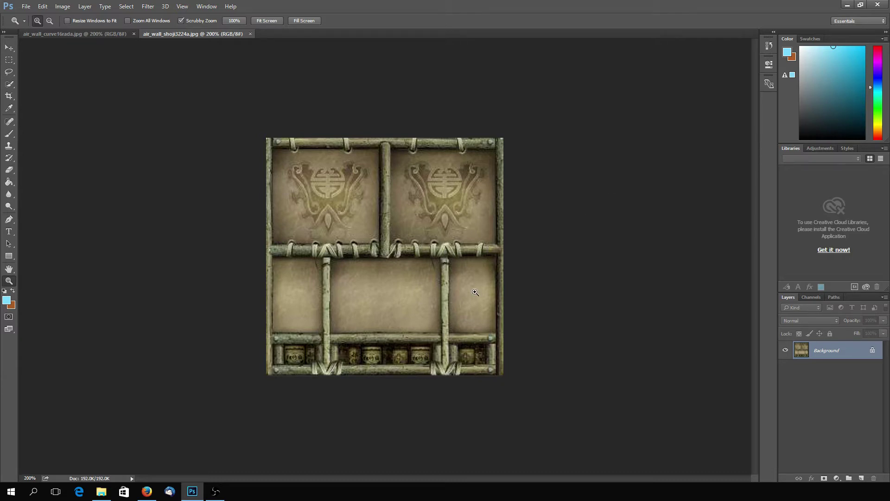
# Create a new 7 × 7 inch document at 300 pixels/inch with a white background
pyautogui.click(26, 6)
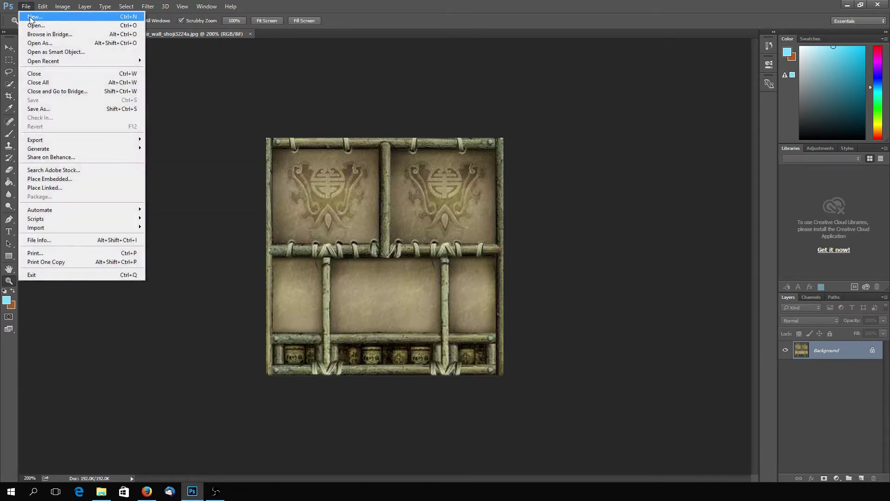
pyautogui.click(31, 17)
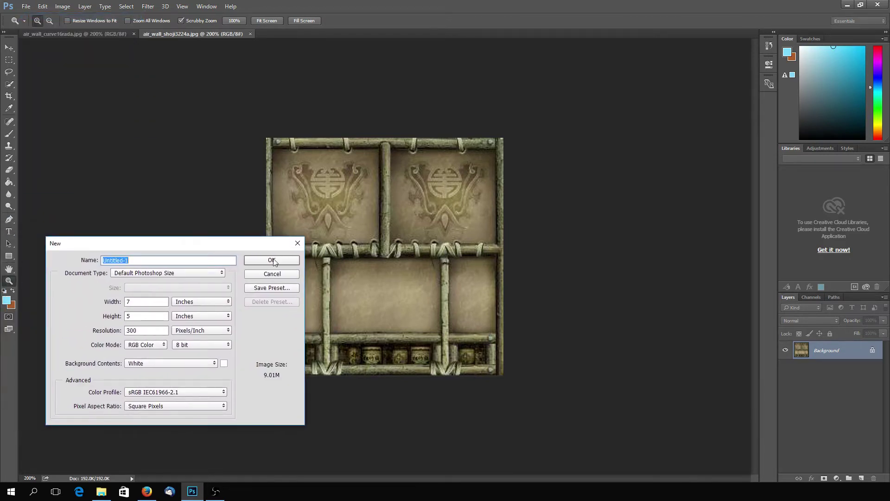
pyautogui.doubleClick(154, 316)
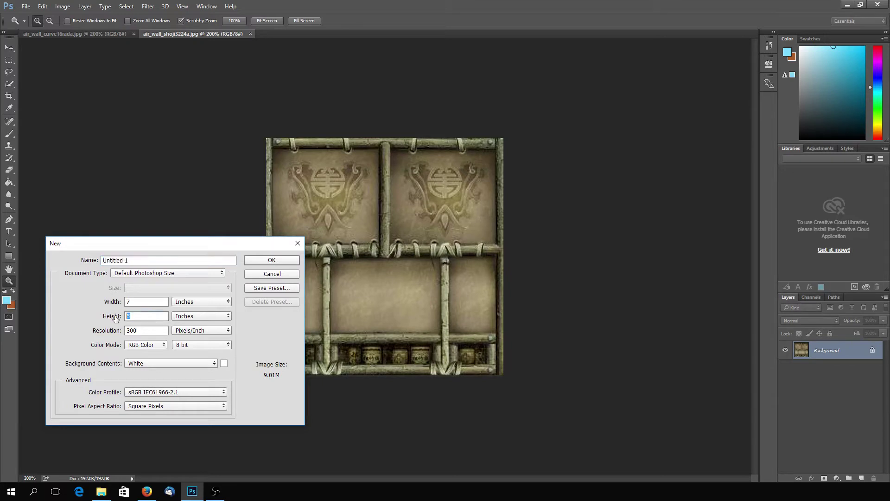
pyautogui.write('7')
pyautogui.click(282, 265)
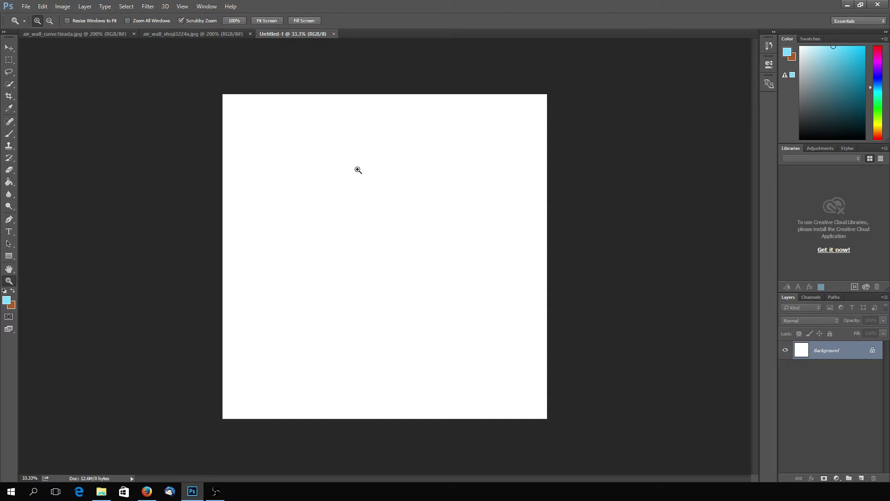
pyautogui.scroll(-1, 358, 170)
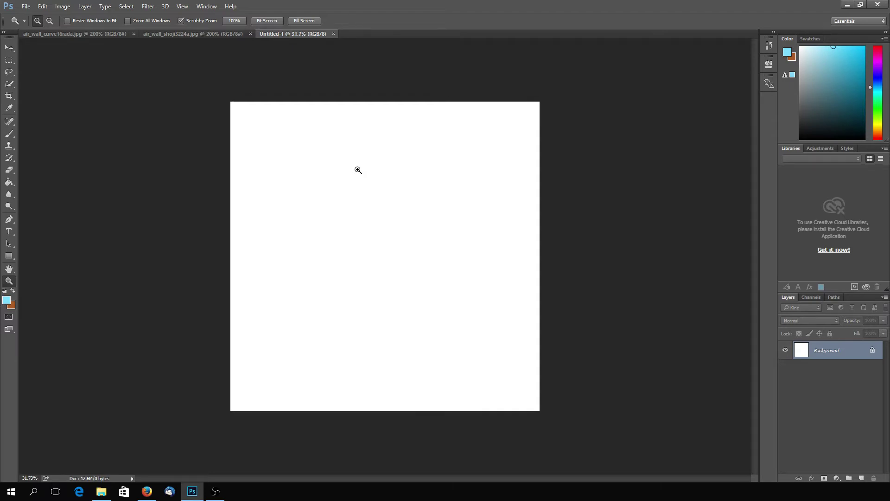
pyautogui.scroll(1, 358, 170)
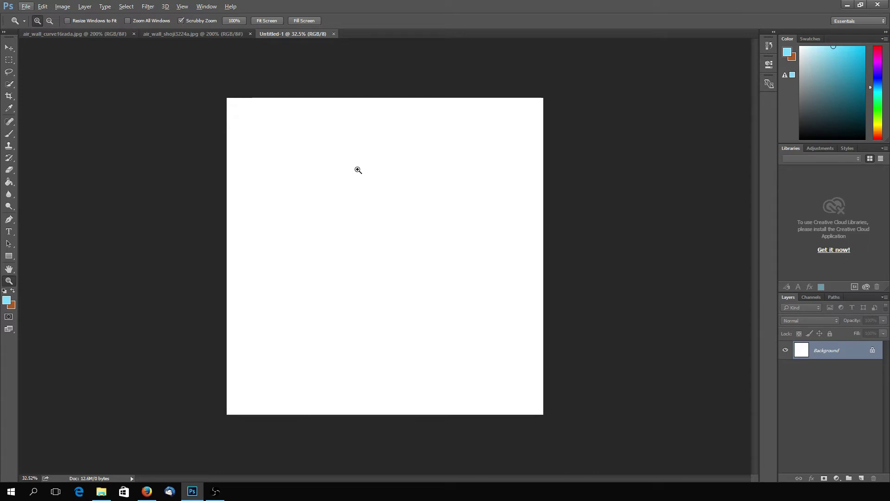
pyautogui.hotkey('alt', 'Tab')
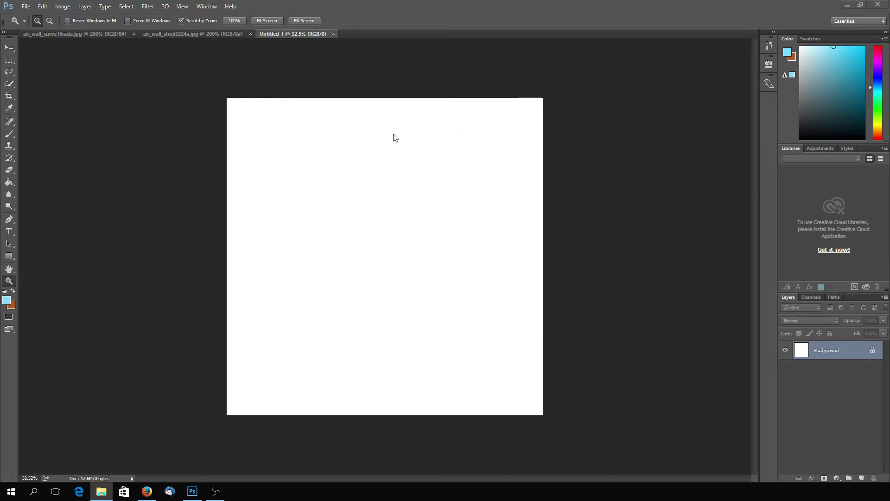
pyautogui.click(105, 114)
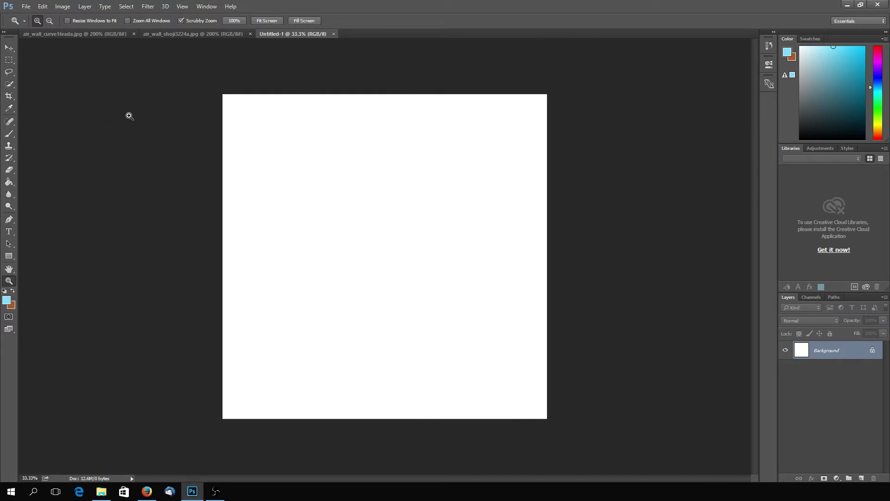
# Sketch rough light-blue ovals near the canvas's left edge and a circle above them with a 13 px brush
pyautogui.click(14, 134)
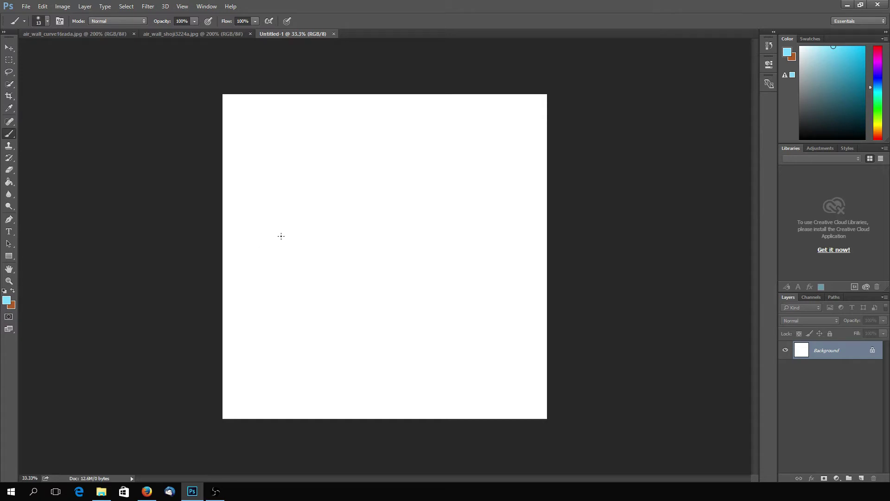
pyautogui.moveTo(272, 237)
pyautogui.mouseDown()
pyautogui.moveTo(240, 261)
pyautogui.moveTo(266, 279)
pyautogui.mouseUp()
pyautogui.moveTo(286, 245)
pyautogui.mouseDown()
pyautogui.moveTo(233, 254)
pyautogui.moveTo(244, 274)
pyautogui.mouseUp()
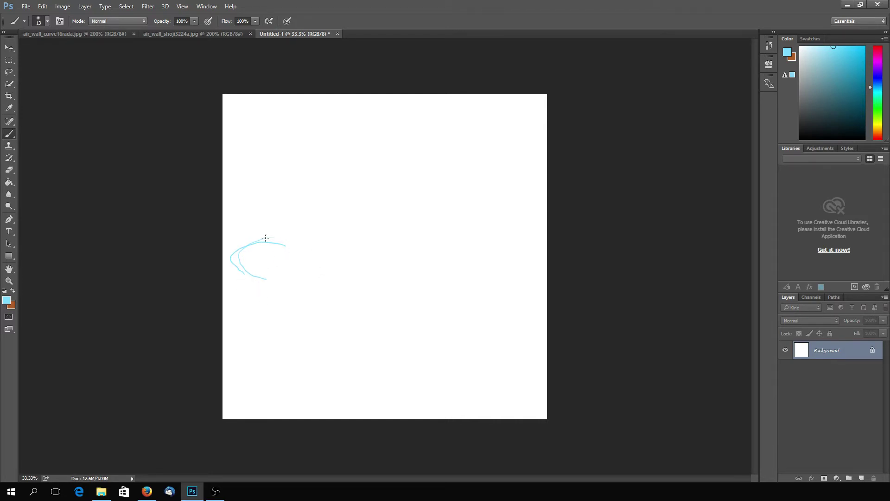
pyautogui.moveTo(265, 244)
pyautogui.mouseDown()
pyautogui.moveTo(312, 278)
pyautogui.moveTo(297, 251)
pyautogui.moveTo(253, 254)
pyautogui.moveTo(244, 289)
pyautogui.moveTo(277, 300)
pyautogui.moveTo(316, 261)
pyautogui.mouseUp()
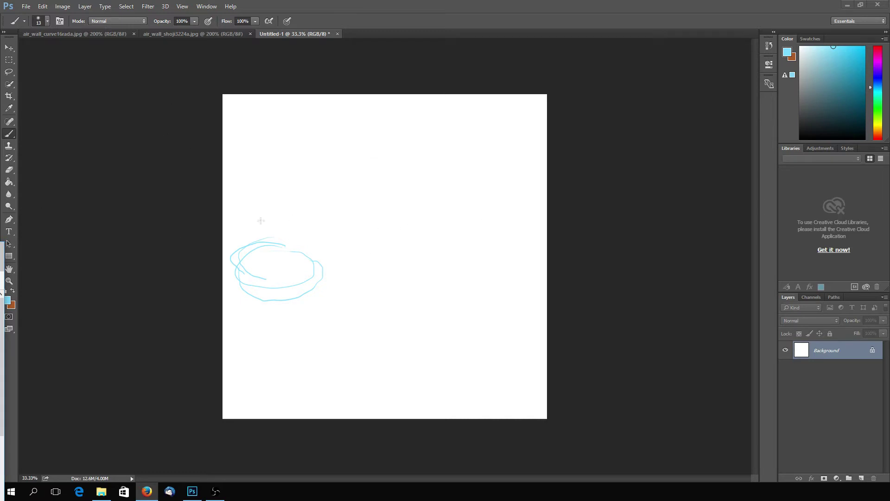
pyautogui.moveTo(334, 199)
pyautogui.mouseDown()
pyautogui.moveTo(325, 242)
pyautogui.moveTo(302, 241)
pyautogui.moveTo(297, 211)
pyautogui.mouseUp()
# Choose the Eraser tool and enlarge its tip to 35 px
pyautogui.click(9, 169)
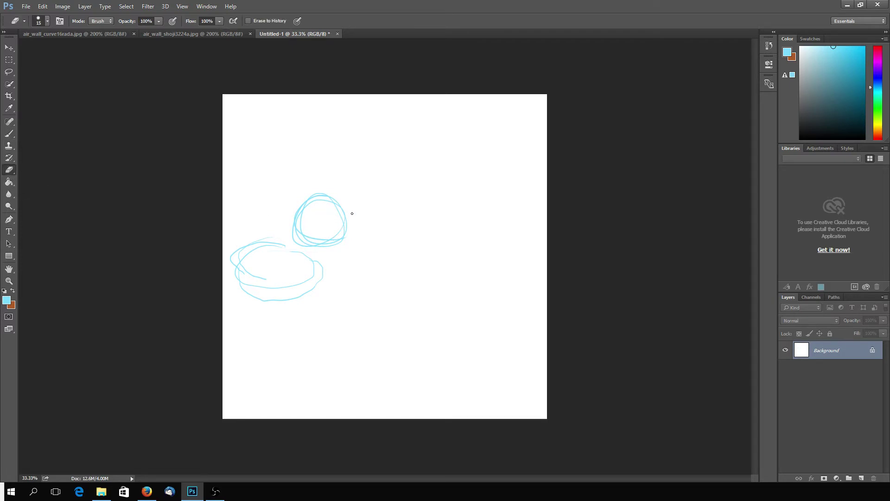
pyautogui.press(']')
pyautogui.press(']')
pyautogui.press(']')
pyautogui.press(']')
pyautogui.press(']')
# Undo the blue circle and step back through the oval strokes until only the first two arcs remain
pyautogui.hotkey('ctrl', 'z')
pyautogui.hotkey('ctrl', 'z')
pyautogui.hotkey('ctrl', 'z')
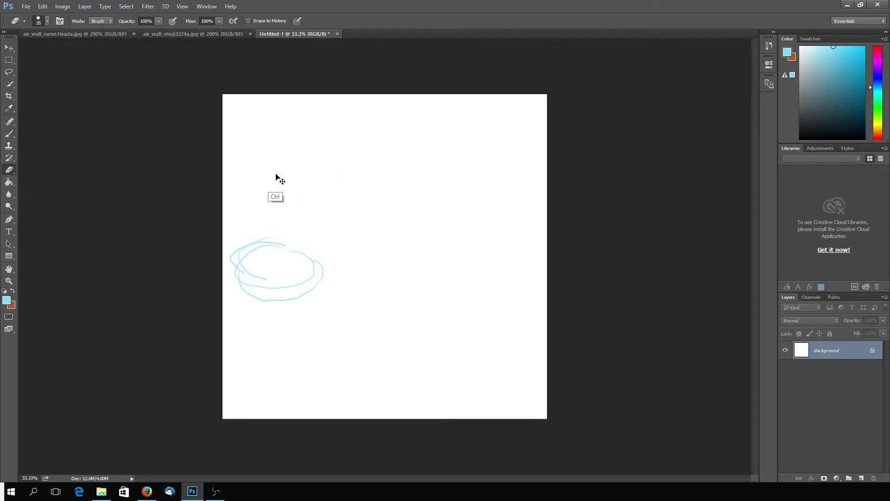
pyautogui.click(42, 6)
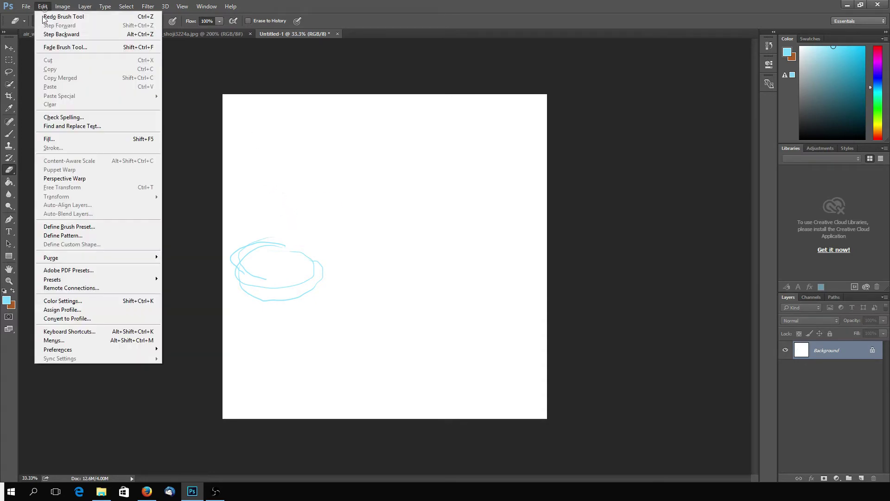
pyautogui.click(52, 36)
pyautogui.click(43, 6)
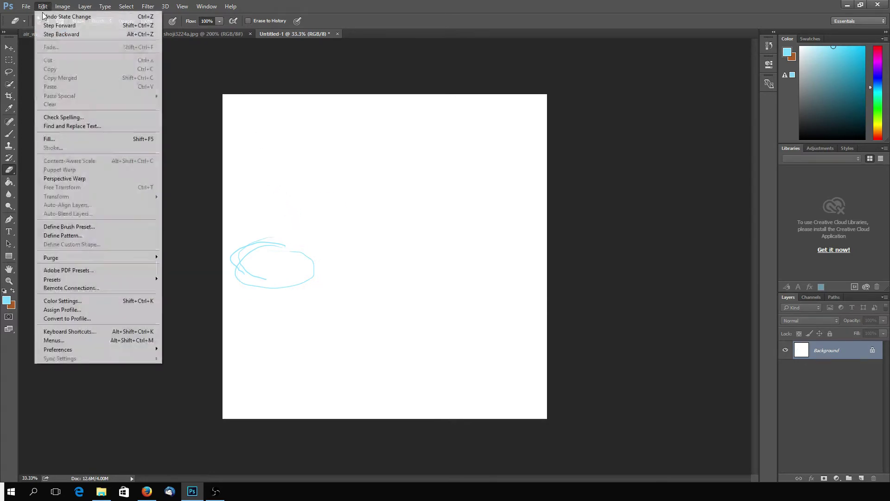
pyautogui.click(52, 34)
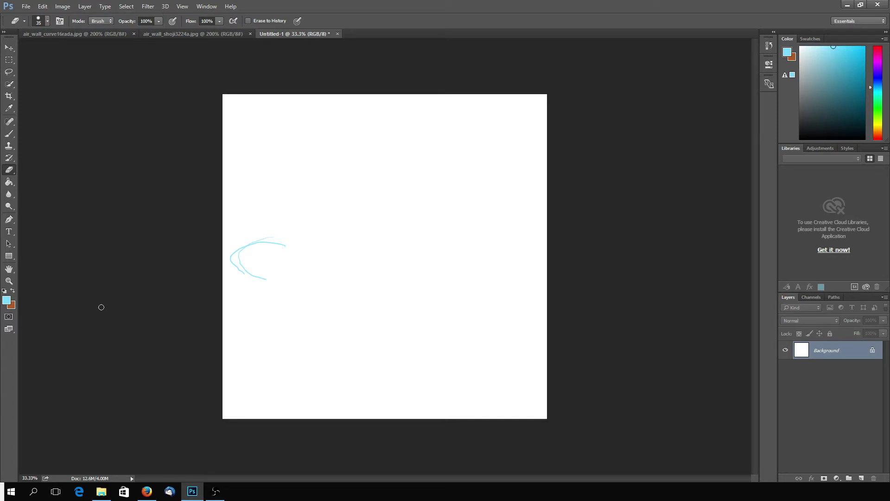
# Set the foreground color to black and choose the Brush tool
pyautogui.click(8, 134)
pyautogui.press('i')
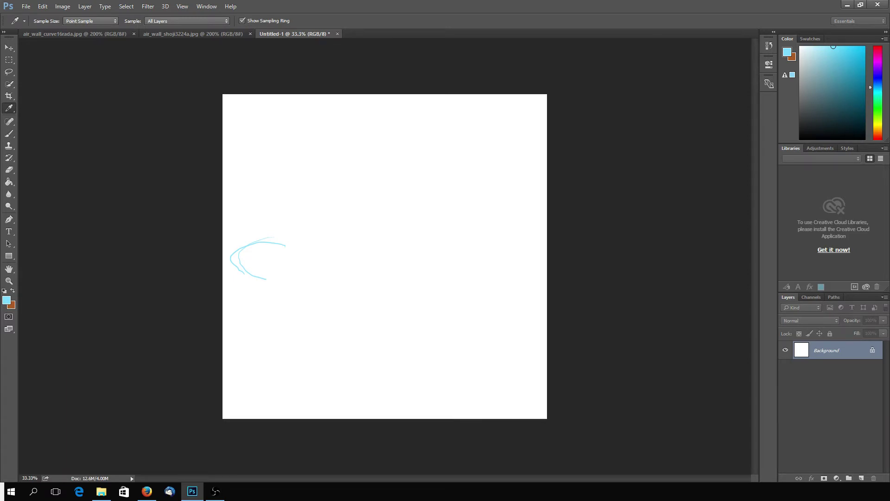
pyautogui.moveTo(0, 111); pyautogui.dragTo(157, 283)
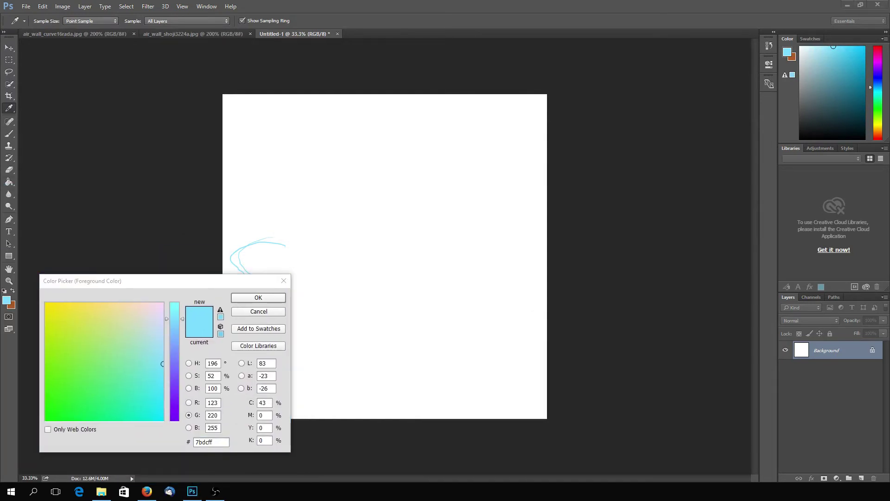
pyautogui.hotkey('alt', 'Tab')
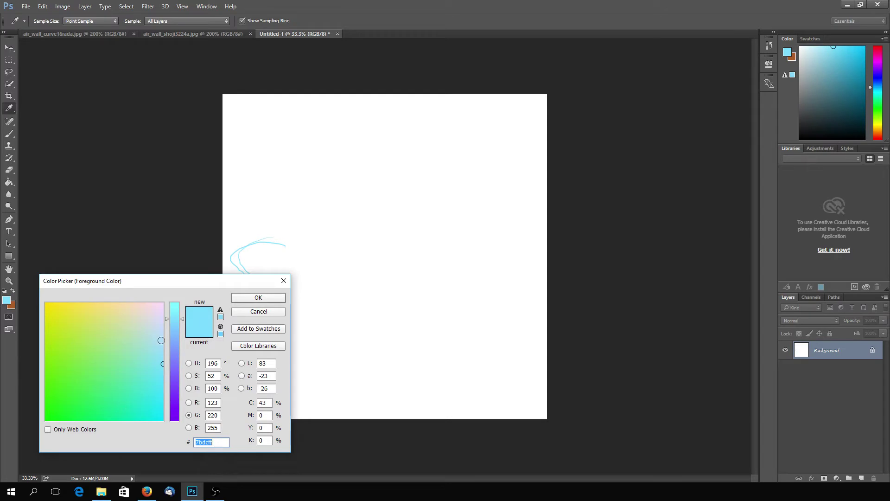
pyautogui.moveTo(181, 416); pyautogui.dragTo(180, 422)
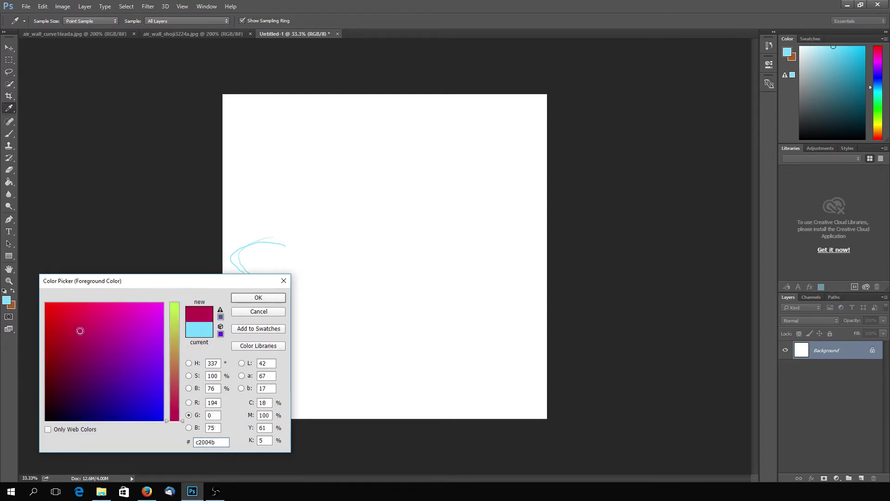
pyautogui.moveTo(80, 331); pyautogui.dragTo(45, 421)
pyautogui.click(262, 298)
pyautogui.press('b')
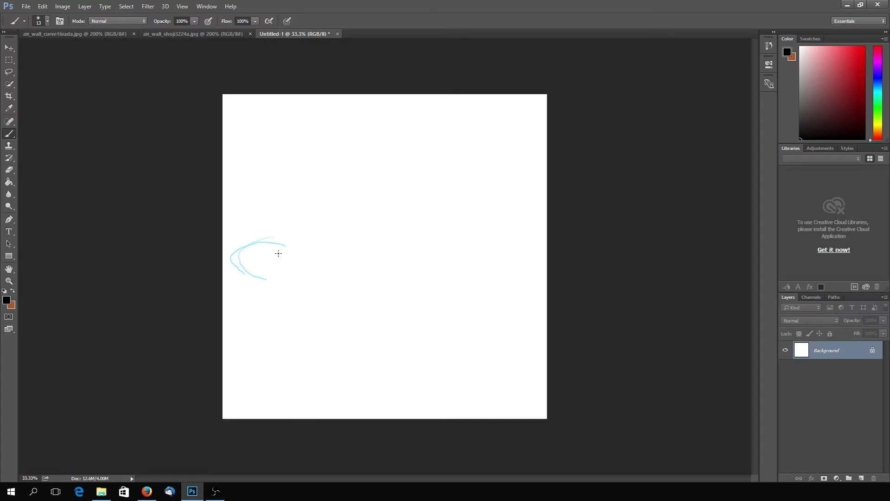
# Sketch a rough black sphere with curved vertical and horizontal contour lines over the blue arcs
pyautogui.moveTo(261, 242)
pyautogui.mouseDown()
pyautogui.moveTo(245, 268)
pyautogui.moveTo(262, 296)
pyautogui.mouseUp()
pyautogui.moveTo(263, 244)
pyautogui.mouseDown()
pyautogui.moveTo(246, 275)
pyautogui.moveTo(293, 243)
pyautogui.moveTo(272, 289)
pyautogui.moveTo(302, 252)
pyautogui.moveTo(280, 247)
pyautogui.moveTo(255, 288)
pyautogui.moveTo(278, 243)
pyautogui.moveTo(265, 292)
pyautogui.moveTo(249, 259)
pyautogui.moveTo(299, 260)
pyautogui.mouseUp()
pyautogui.moveTo(299, 260); pyautogui.dragTo(261, 257)
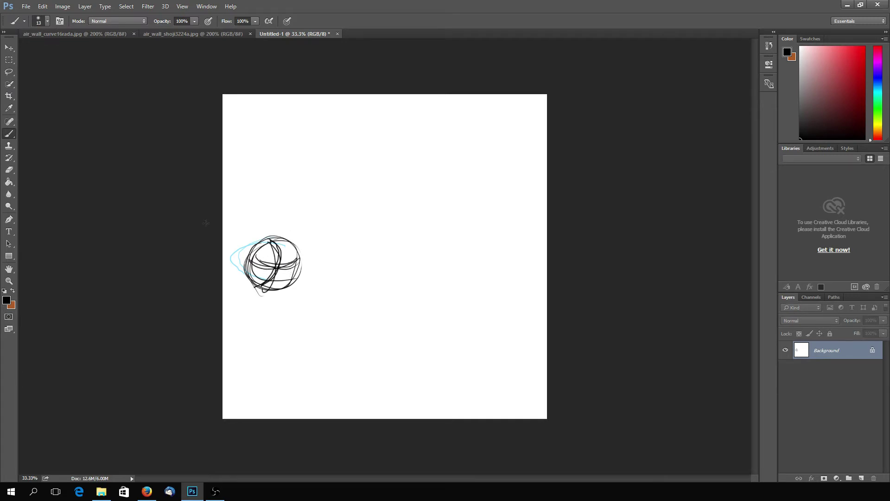
# Set the foreground color to white and choose the Brush tool for covering the sketch
pyautogui.click(9, 181)
pyautogui.press('i')
pyautogui.click(7, 300)
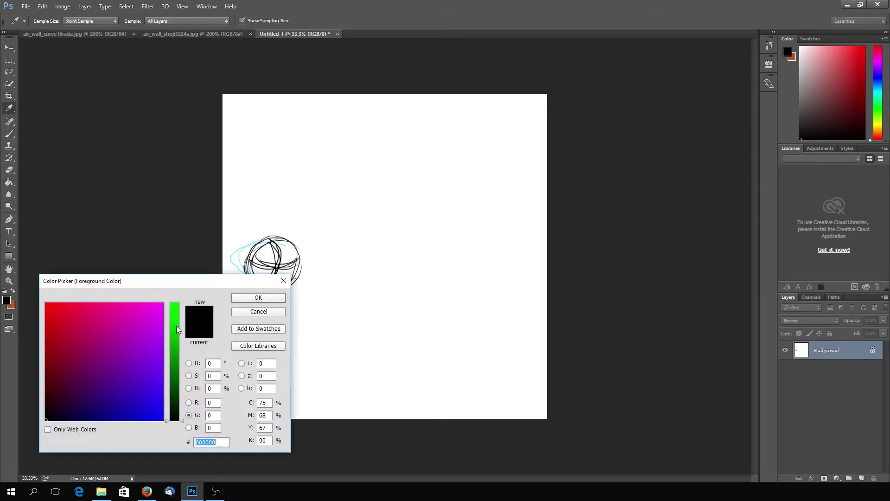
pyautogui.moveTo(160, 307)
pyautogui.mouseDown()
pyautogui.moveTo(182, 291)
pyautogui.moveTo(178, 299)
pyautogui.mouseUp()
pyautogui.click(240, 299)
pyautogui.press('b')
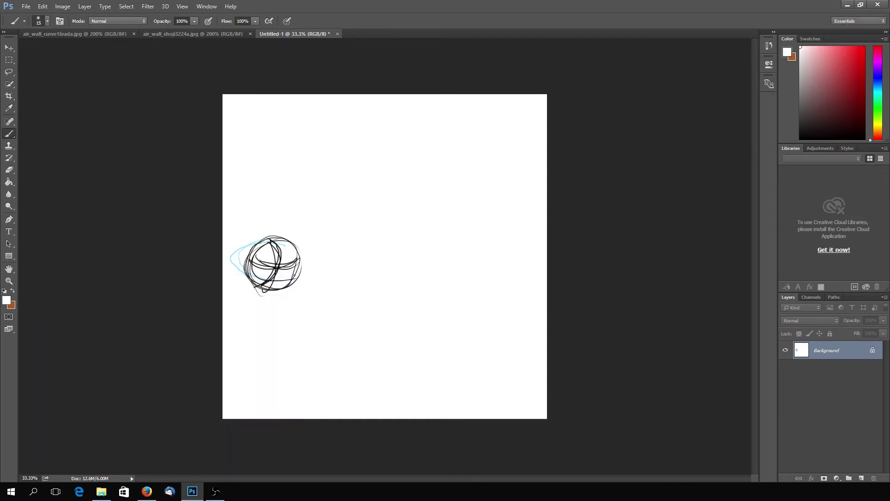
# Enlarge the brush to 125 px and paint over the whole sphere sketch and blue arcs in white
pyautogui.press(']')
pyautogui.press(']')
pyautogui.press(']')
pyautogui.press(']')
pyautogui.press(']')
pyautogui.press(']')
pyautogui.press(']')
pyautogui.press(']')
pyautogui.press(']')
pyautogui.press(']')
pyautogui.press(']')
pyautogui.press(']')
pyautogui.press(']')
pyautogui.press(']')
pyautogui.moveTo(304, 270)
pyautogui.mouseDown()
pyautogui.moveTo(317, 241)
pyautogui.moveTo(232, 299)
pyautogui.moveTo(242, 255)
pyautogui.mouseUp()
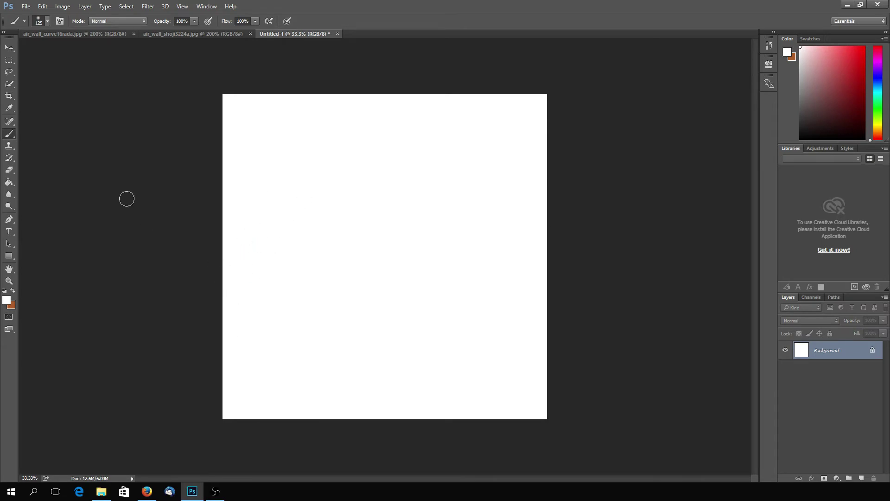
# Set the foreground color to black and paint a solid disc near the canvas center with a hard 600 px brush
pyautogui.press(']')
pyautogui.press(']')
pyautogui.press(']')
pyautogui.click(6, 299)
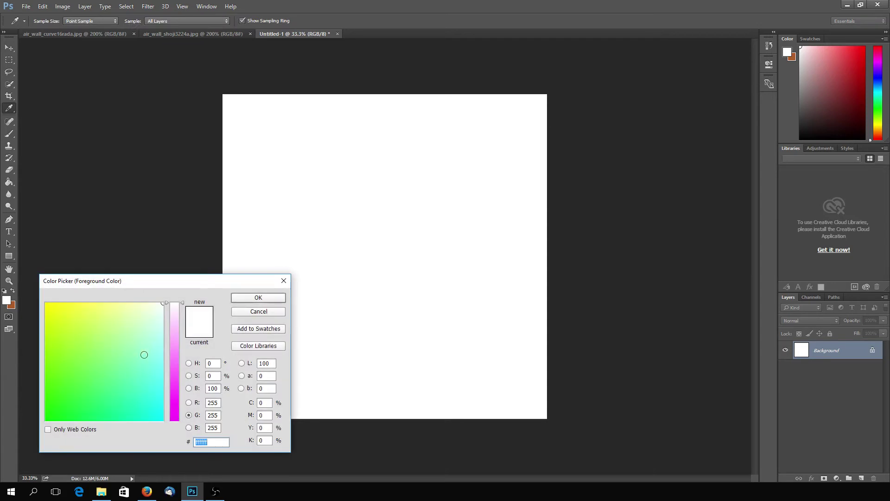
pyautogui.moveTo(144, 397)
pyautogui.mouseDown()
pyautogui.moveTo(173, 399)
pyautogui.moveTo(179, 421)
pyautogui.mouseUp()
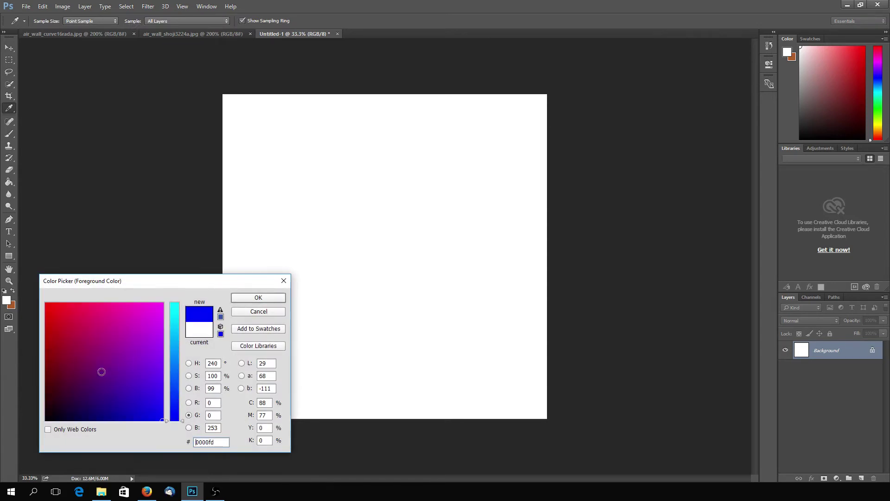
pyautogui.moveTo(99, 370); pyautogui.dragTo(46, 421)
pyautogui.click(255, 300)
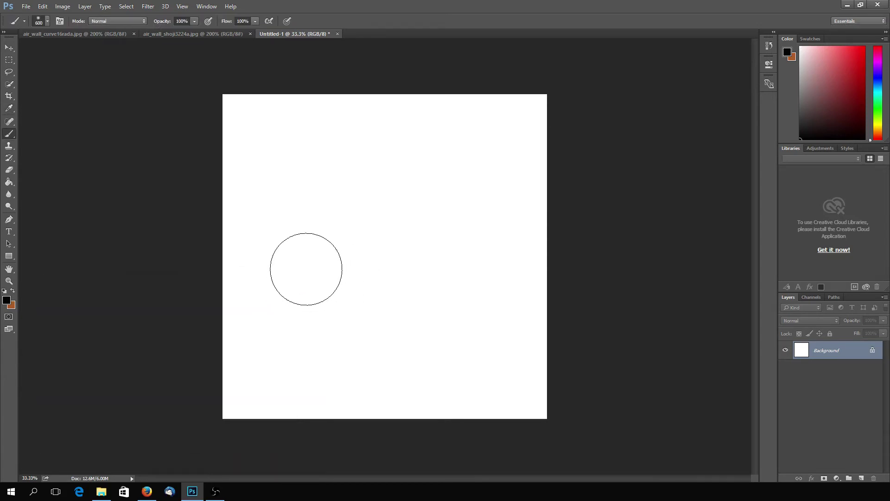
pyautogui.rightClick(306, 269)
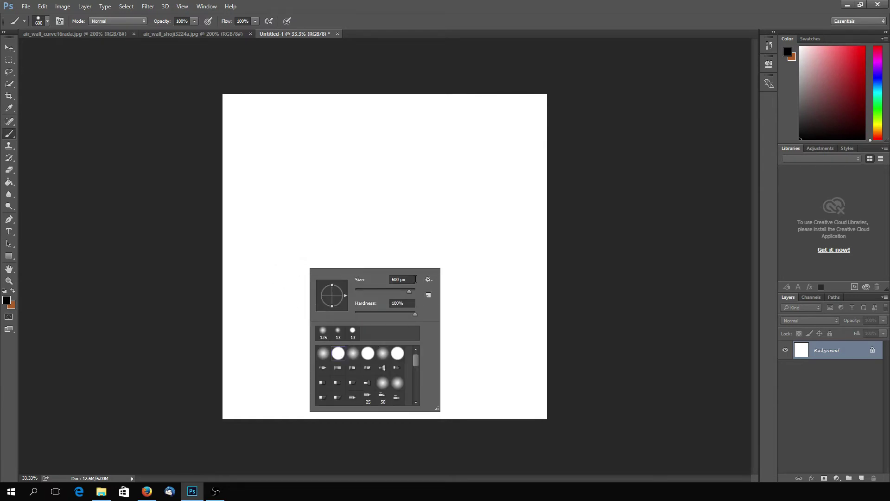
pyautogui.click(373, 244)
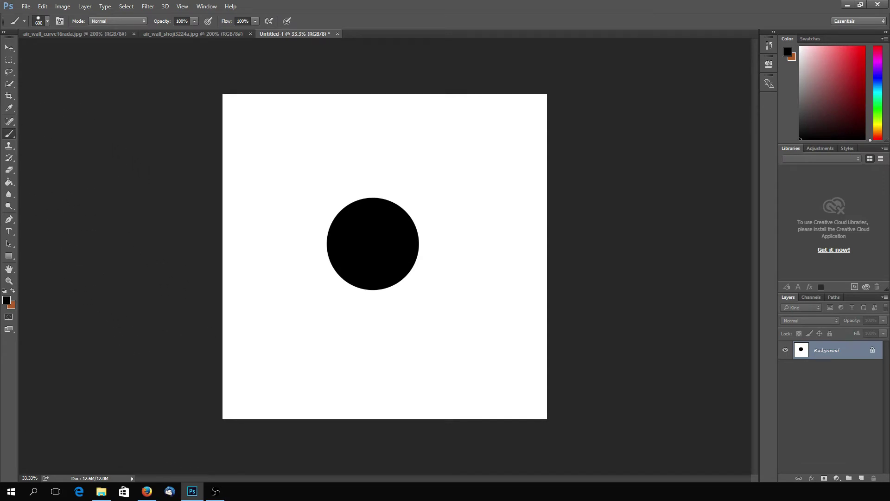
# Draw curved vertical and horizontal contour lines across the black disc in white with a 15 px brush
pyautogui.click(7, 301)
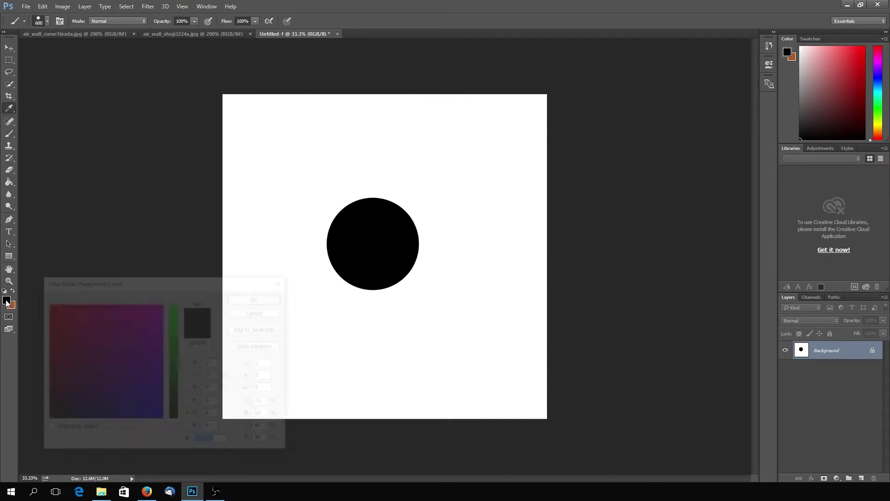
pyautogui.click(154, 321)
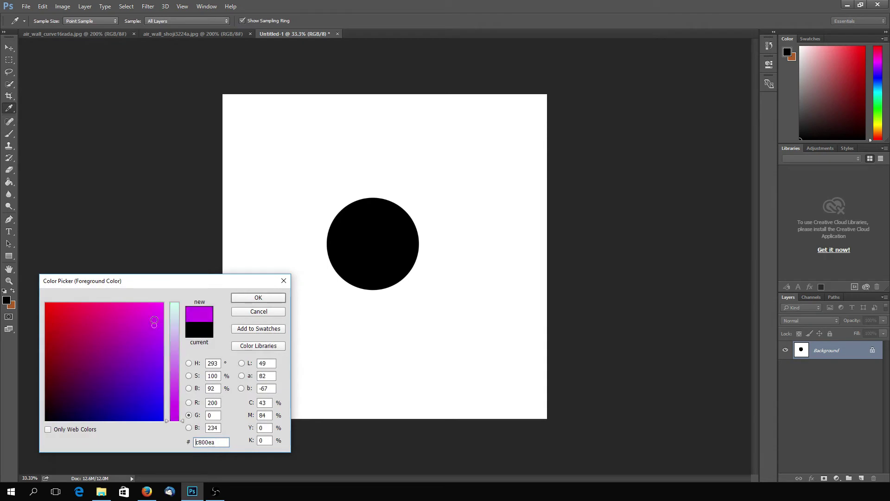
pyautogui.click(177, 321)
pyautogui.click(239, 297)
pyautogui.press('b')
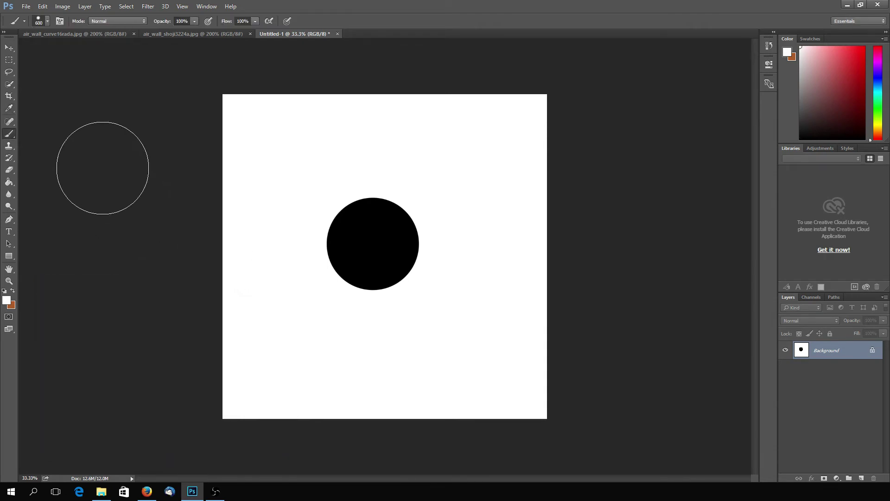
pyautogui.press('[')
pyautogui.press('[')
pyautogui.press('[')
pyautogui.press('[')
pyautogui.press('[')
pyautogui.press('[')
pyautogui.press('[')
pyautogui.press('[')
pyautogui.press('[')
pyautogui.press('[')
pyautogui.press('[')
pyautogui.press('[')
pyautogui.press('[')
pyautogui.press('[')
pyautogui.press('[')
pyautogui.press('[')
pyautogui.moveTo(385, 210)
pyautogui.mouseDown()
pyautogui.moveTo(389, 266)
pyautogui.moveTo(368, 293)
pyautogui.mouseUp()
pyautogui.moveTo(328, 245)
pyautogui.mouseDown()
pyautogui.moveTo(382, 260)
pyautogui.moveTo(421, 250)
pyautogui.mouseUp()
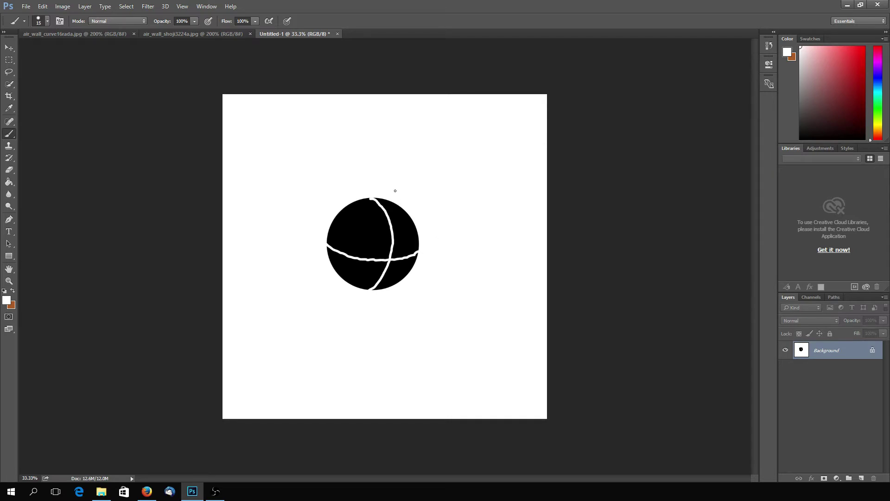
# Sketch a tilted black square above the disc, with an arrow pointing at it and two diagonal lines running down to the left
pyautogui.click(6, 301)
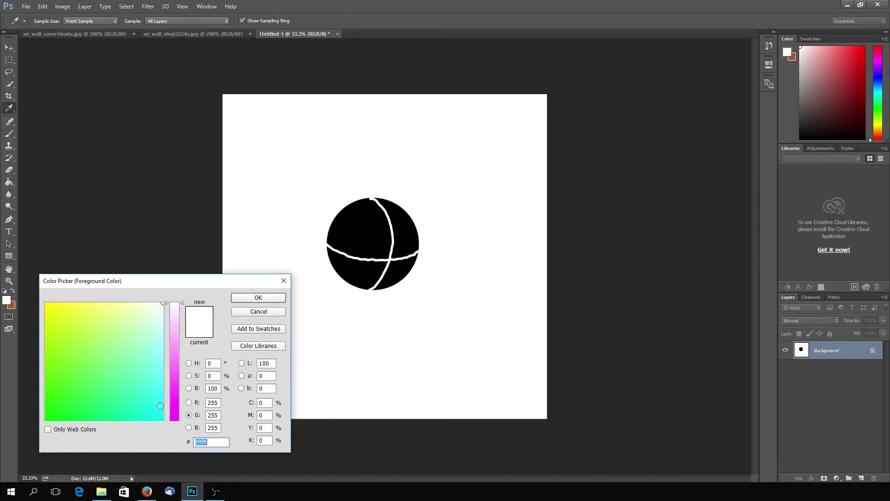
pyautogui.click(188, 363)
pyautogui.moveTo(156, 402); pyautogui.dragTo(177, 441)
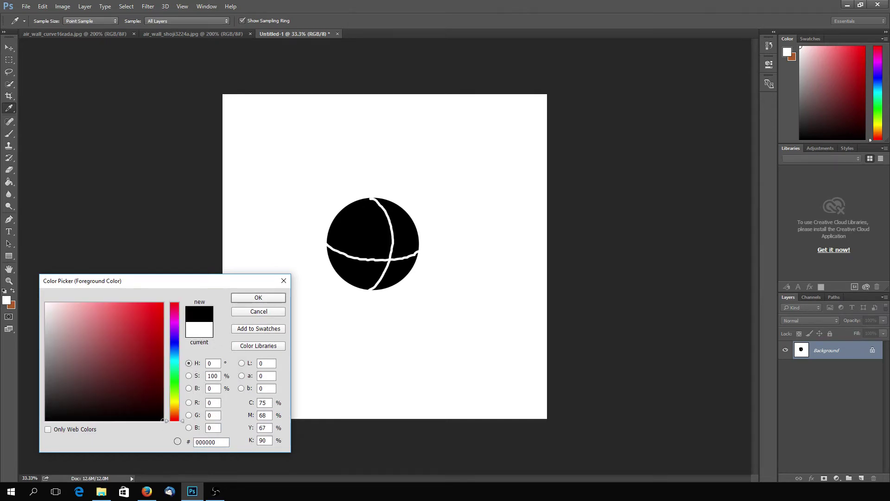
pyautogui.click(259, 297)
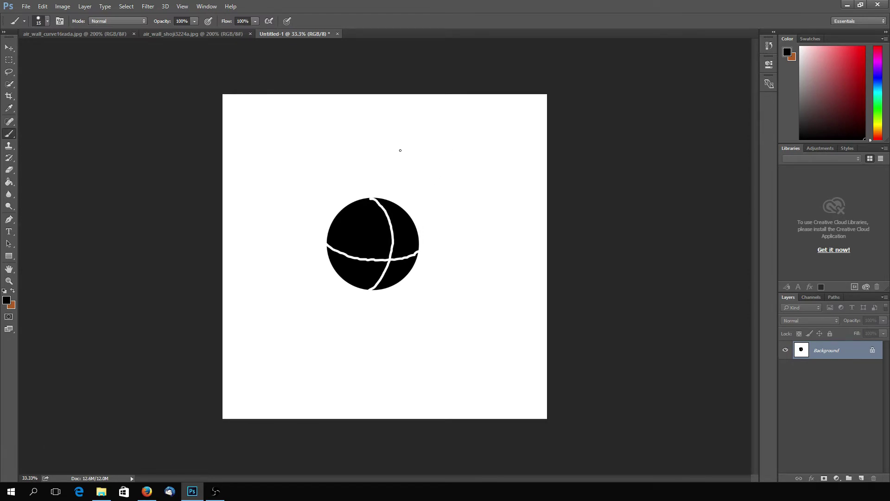
pyautogui.moveTo(400, 150)
pyautogui.mouseDown()
pyautogui.moveTo(442, 209)
pyautogui.moveTo(413, 216)
pyautogui.mouseUp()
pyautogui.moveTo(400, 148)
pyautogui.mouseDown()
pyautogui.moveTo(361, 180)
pyautogui.moveTo(374, 197)
pyautogui.mouseUp()
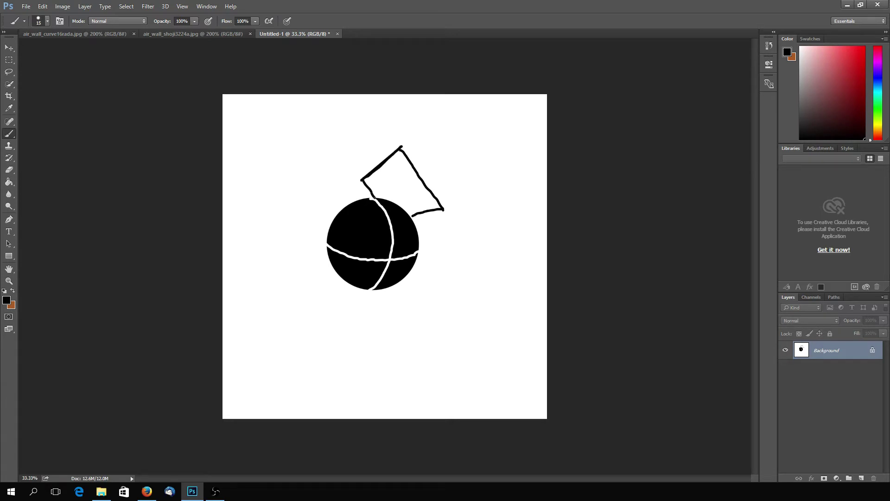
pyautogui.moveTo(421, 173)
pyautogui.mouseDown()
pyautogui.moveTo(469, 141)
pyautogui.moveTo(422, 154)
pyautogui.moveTo(417, 172)
pyautogui.moveTo(441, 175)
pyautogui.mouseUp()
pyautogui.moveTo(385, 169)
pyautogui.mouseDown()
pyautogui.moveTo(297, 217)
pyautogui.moveTo(309, 242)
pyautogui.moveTo(301, 250)
pyautogui.mouseUp()
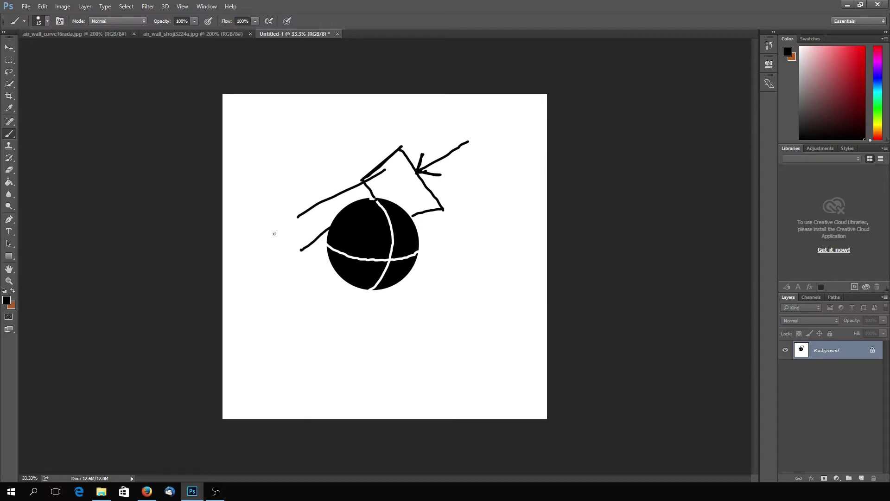
# Set the foreground color to red and draw three parallel diagonal lines from the disc toward its lower left
pyautogui.click(6, 300)
pyautogui.write('ff0000')
pyautogui.click(250, 297)
pyautogui.moveTo(372, 202); pyautogui.dragTo(304, 241)
pyautogui.moveTo(381, 227); pyautogui.dragTo(305, 269)
pyautogui.moveTo(383, 251); pyautogui.dragTo(317, 287)
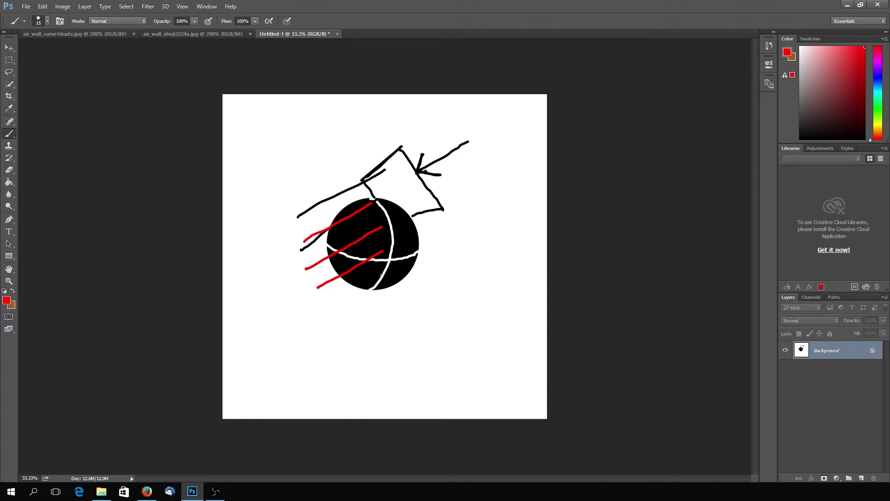
# Add a fourth red diagonal line across the disc and put red arrowheads on the lower-left ends of the lines
pyautogui.moveTo(391, 270)
pyautogui.mouseDown()
pyautogui.moveTo(331, 305)
pyautogui.moveTo(342, 302)
pyautogui.moveTo(305, 270)
pyautogui.mouseUp()
pyautogui.moveTo(305, 270); pyautogui.dragTo(312, 272)
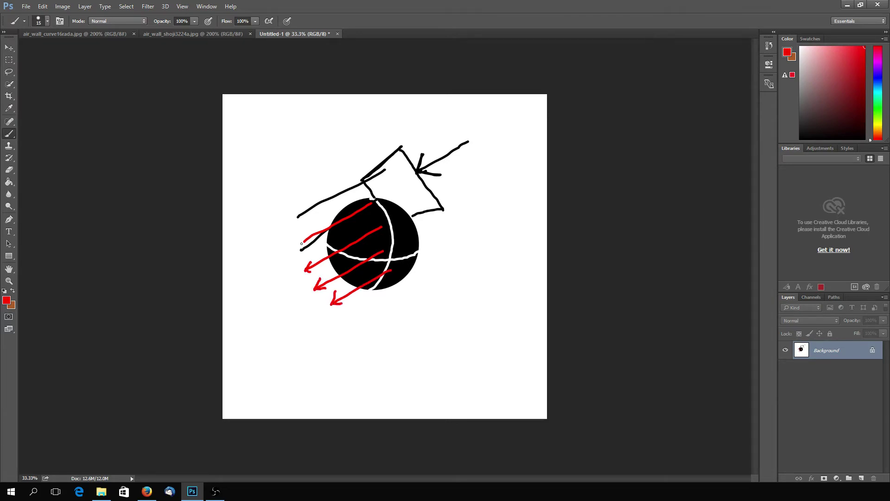
pyautogui.moveTo(310, 233); pyautogui.dragTo(301, 244)
pyautogui.moveTo(301, 243); pyautogui.dragTo(312, 244)
pyautogui.moveTo(301, 209); pyautogui.dragTo(294, 219)
pyautogui.moveTo(294, 219); pyautogui.dragTo(308, 219)
# Set the foreground color to black and paint a second disc in the canvas's lower right with a 600 px brush
pyautogui.click(7, 300)
pyautogui.click(45, 419)
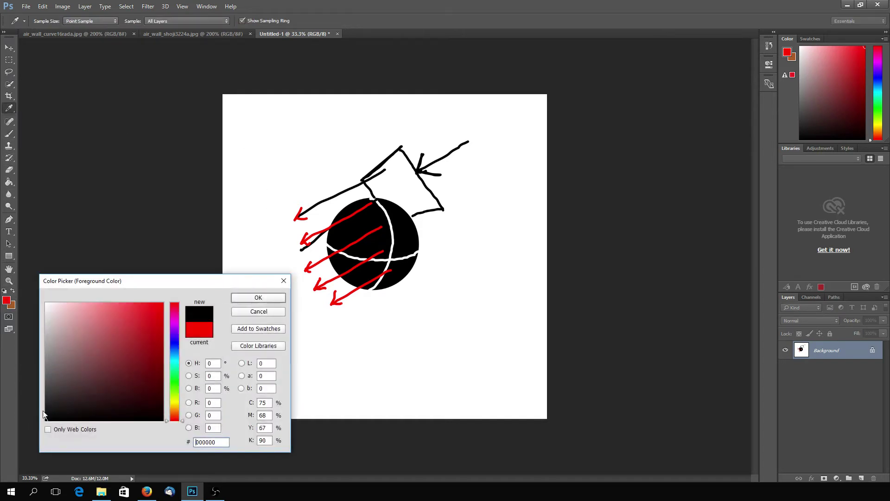
pyautogui.click(239, 297)
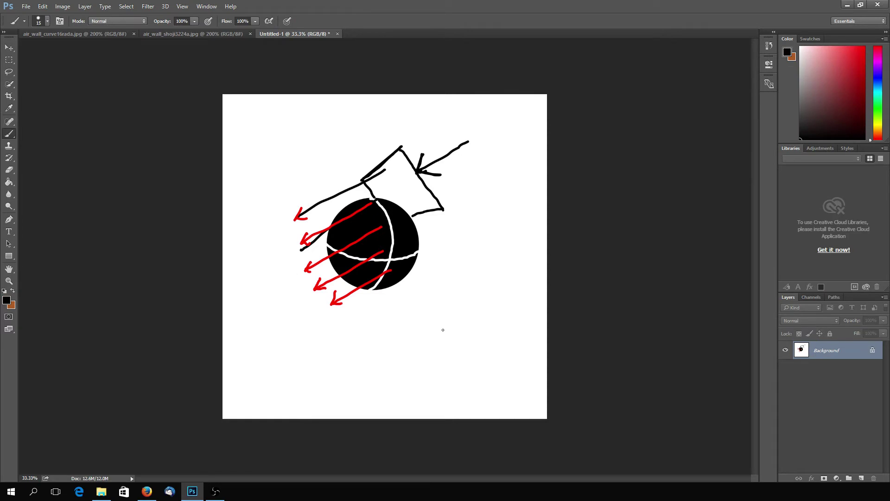
pyautogui.press(']')
pyautogui.press(']')
pyautogui.press(']')
pyautogui.press(']')
pyautogui.press(']')
pyautogui.press(']')
pyautogui.press(']')
pyautogui.press(']')
pyautogui.press(']')
pyautogui.press(']')
pyautogui.press(']')
pyautogui.press(']')
pyautogui.press(']')
pyautogui.press(']')
pyautogui.press(']')
pyautogui.press(']')
pyautogui.press(']')
pyautogui.press(']')
pyautogui.press(']')
pyautogui.press(']')
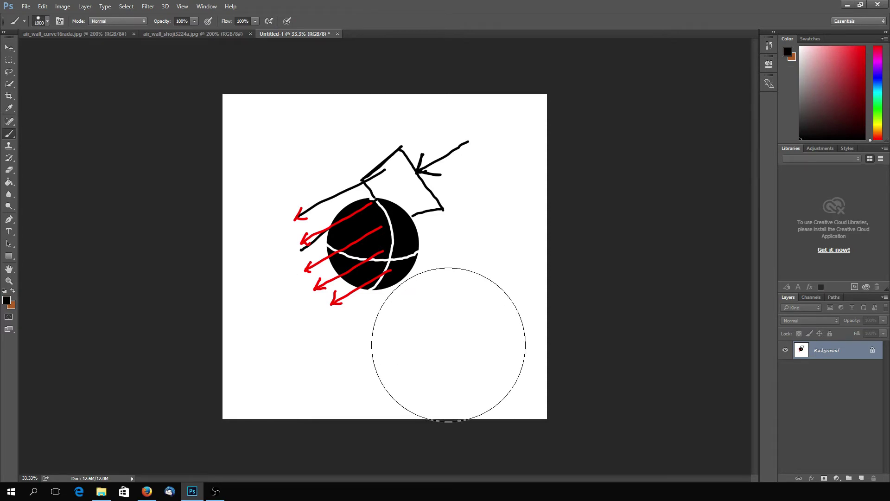
pyautogui.press('[')
pyautogui.press('[')
pyautogui.press('[')
pyautogui.press('[')
pyautogui.click(449, 336)
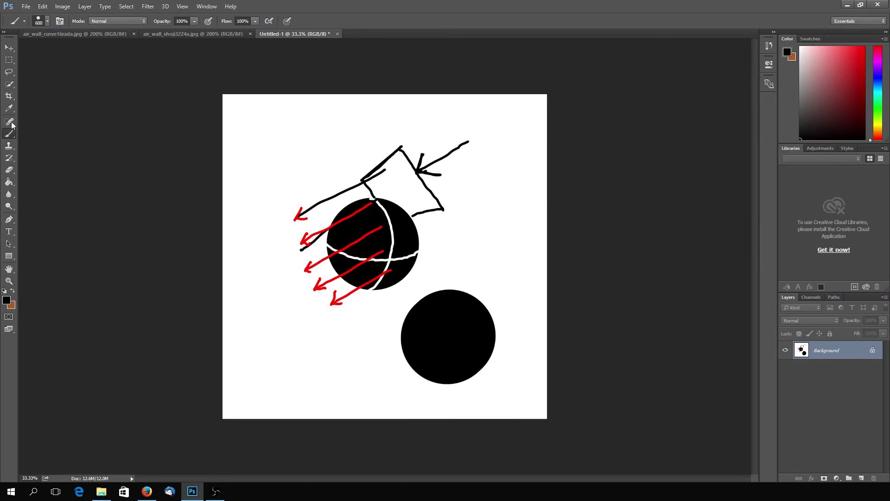
# Draw curved vertical and horizontal contour lines across the second disc in white with a 20 px brush
pyautogui.click(6, 300)
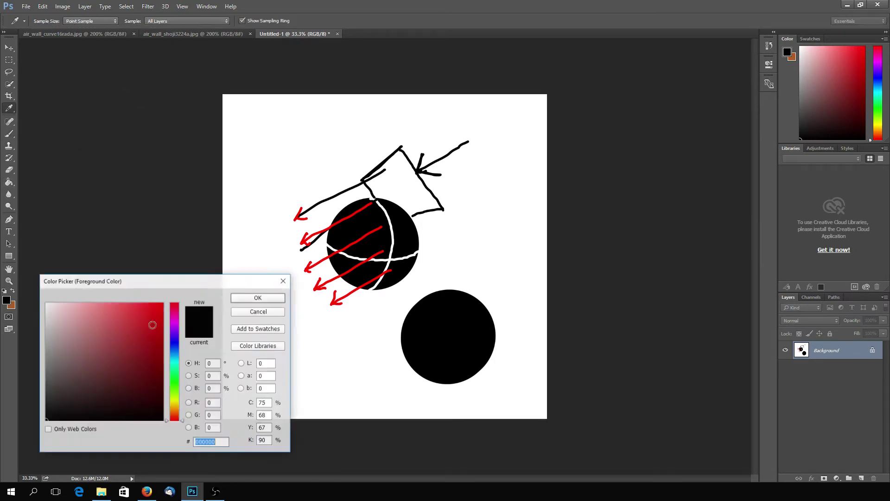
pyautogui.moveTo(56, 315); pyautogui.dragTo(38, 292)
pyautogui.click(241, 299)
pyautogui.press('b')
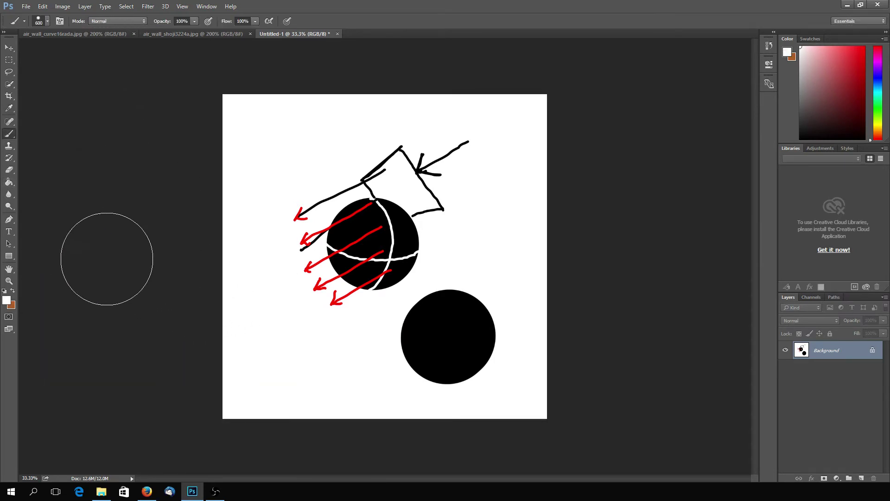
pyautogui.press('[')
pyautogui.press('[')
pyautogui.press('[')
pyautogui.press('[')
pyautogui.press('[')
pyautogui.press('[')
pyautogui.press('[')
pyautogui.press('[')
pyautogui.press('[')
pyautogui.press('[')
pyautogui.press('[')
pyautogui.press('[')
pyautogui.press('[')
pyautogui.press('[')
pyautogui.moveTo(450, 289)
pyautogui.mouseDown()
pyautogui.moveTo(467, 316)
pyautogui.moveTo(469, 351)
pyautogui.moveTo(448, 383)
pyautogui.mouseUp()
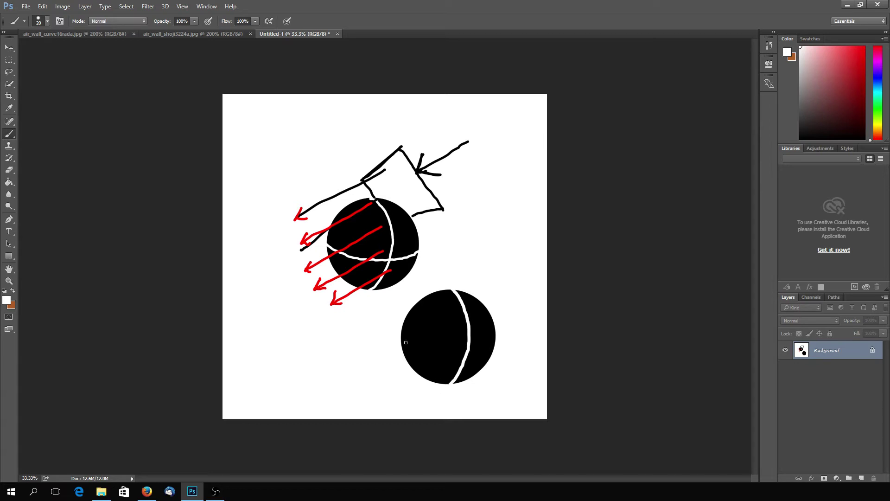
pyautogui.moveTo(405, 345)
pyautogui.mouseDown()
pyautogui.moveTo(441, 358)
pyautogui.moveTo(494, 350)
pyautogui.mouseUp()
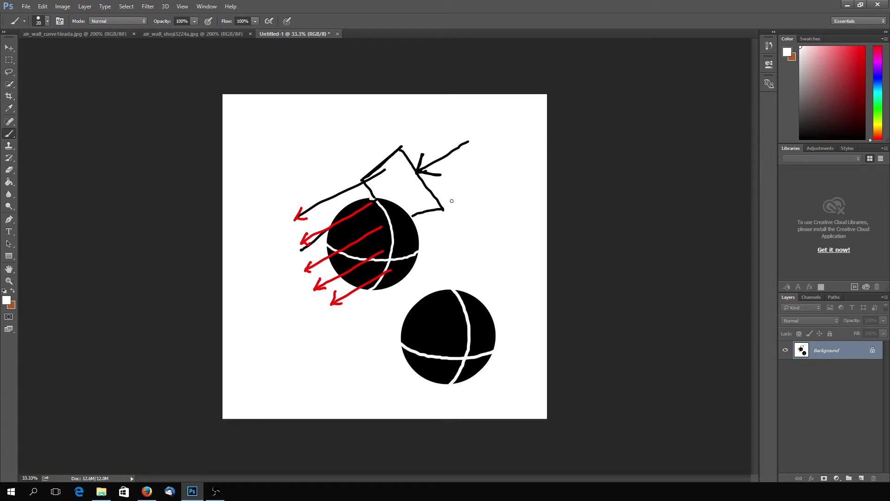
# Set the foreground color to green (00ff18) and trace the second disc's two contour lines with dashes
pyautogui.click(6, 300)
pyautogui.click(174, 379)
pyautogui.click(160, 362)
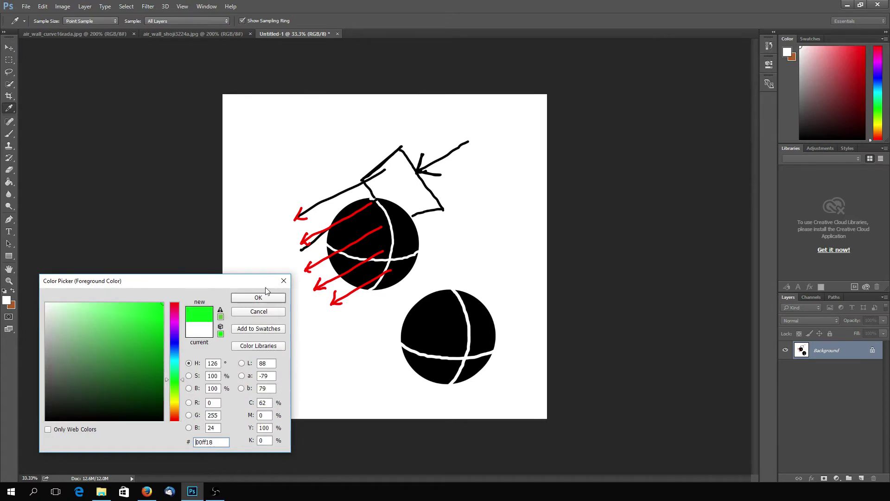
pyautogui.click(243, 298)
pyautogui.moveTo(402, 345)
pyautogui.mouseDown()
pyautogui.moveTo(440, 359)
pyautogui.moveTo(495, 351)
pyautogui.mouseUp()
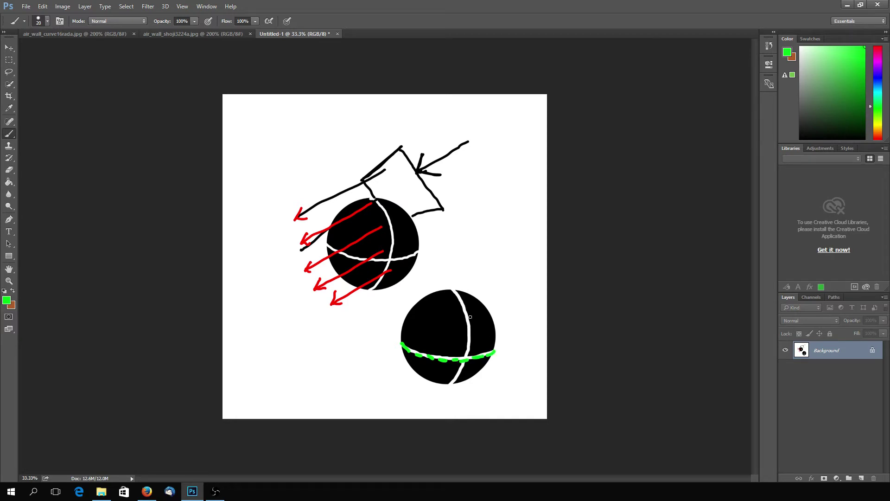
pyautogui.moveTo(454, 287)
pyautogui.mouseDown()
pyautogui.moveTo(471, 327)
pyautogui.moveTo(447, 384)
pyautogui.mouseUp()
# Draw a green arrow pointing left from the second disc and four rounded box outlines in a two-by-two arrangement beside it
pyautogui.moveTo(391, 328); pyautogui.dragTo(361, 331)
pyautogui.moveTo(266, 306)
pyautogui.mouseDown()
pyautogui.moveTo(250, 346)
pyautogui.moveTo(299, 353)
pyautogui.moveTo(302, 307)
pyautogui.moveTo(266, 306)
pyautogui.mouseUp()
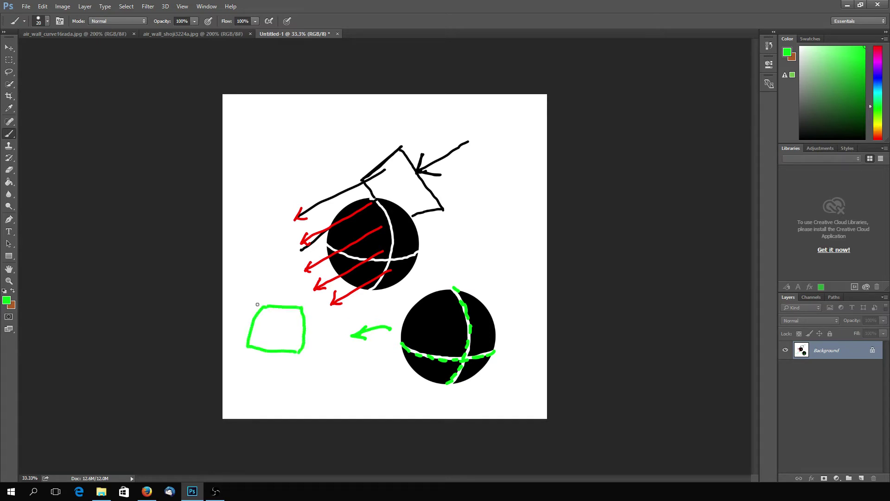
pyautogui.moveTo(324, 311)
pyautogui.mouseDown()
pyautogui.moveTo(310, 355)
pyautogui.moveTo(355, 350)
pyautogui.mouseUp()
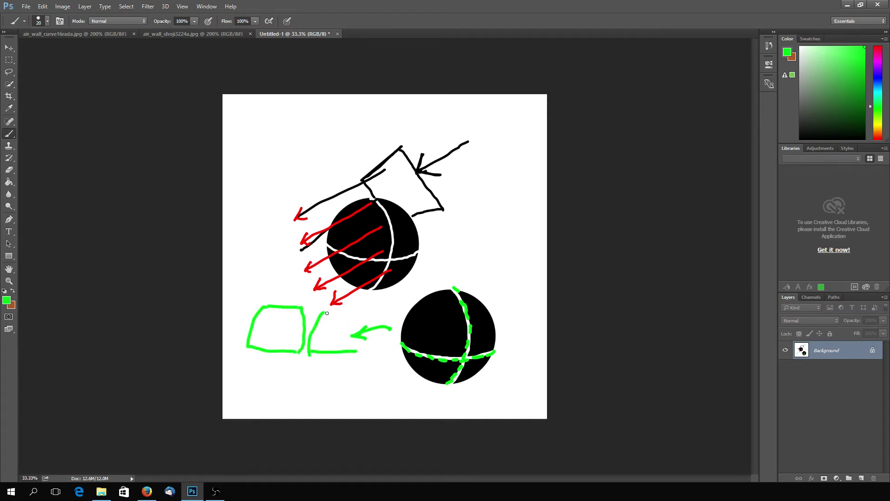
pyautogui.moveTo(327, 313)
pyautogui.mouseDown()
pyautogui.moveTo(353, 313)
pyautogui.moveTo(359, 354)
pyautogui.mouseUp()
pyautogui.moveTo(259, 362)
pyautogui.mouseDown()
pyautogui.moveTo(255, 401)
pyautogui.moveTo(303, 395)
pyautogui.mouseUp()
pyautogui.moveTo(261, 361)
pyautogui.mouseDown()
pyautogui.moveTo(301, 364)
pyautogui.moveTo(304, 400)
pyautogui.mouseUp()
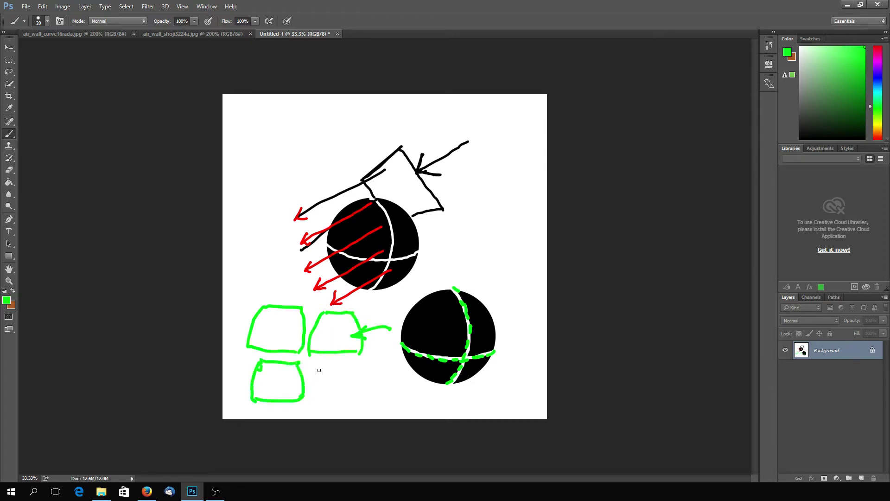
pyautogui.moveTo(320, 361)
pyautogui.mouseDown()
pyautogui.moveTo(314, 398)
pyautogui.moveTo(358, 398)
pyautogui.moveTo(357, 364)
pyautogui.moveTo(362, 396)
pyautogui.mouseUp()
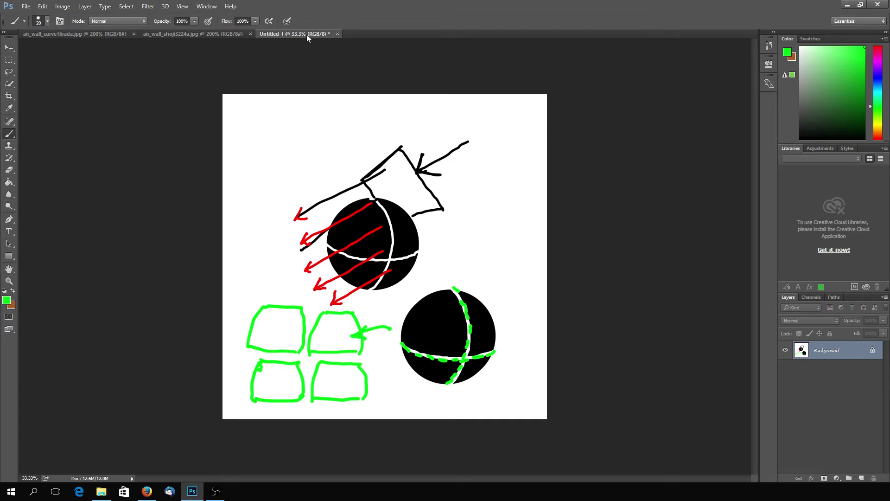
# Show the air_wall_shoji3224a.jpg texture document
pyautogui.click(249, 35)
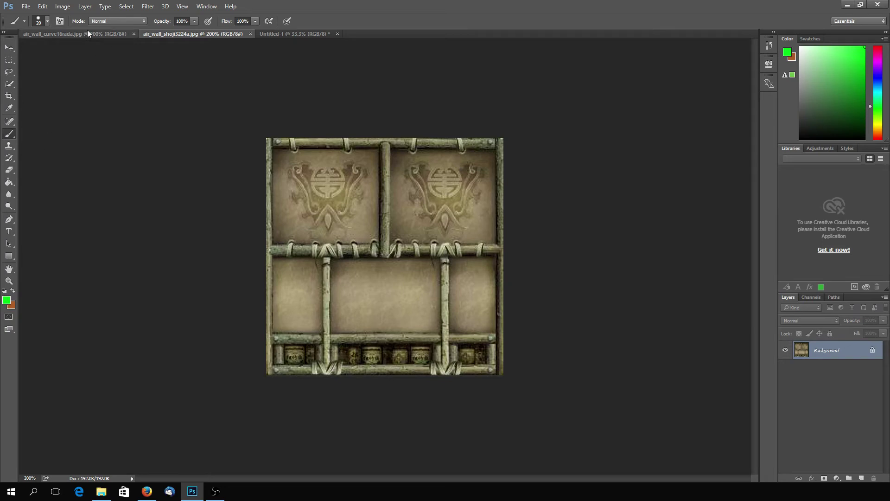
pyautogui.click(26, 7)
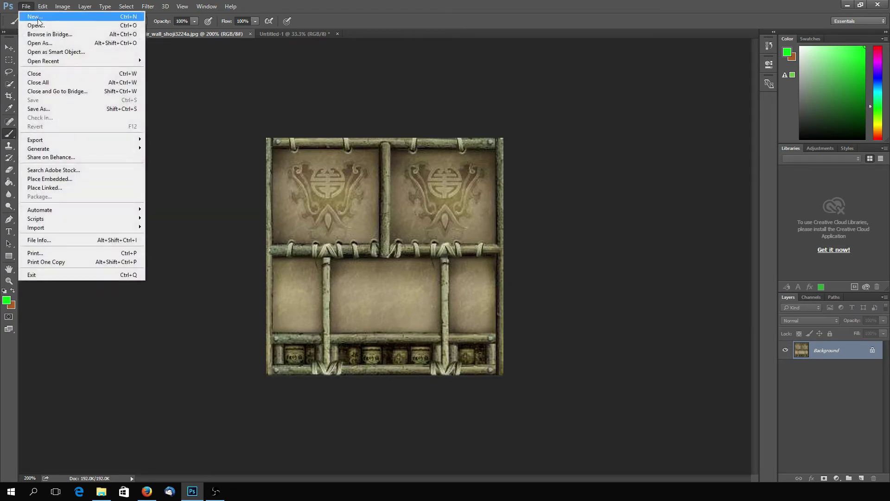
pyautogui.click(27, 25)
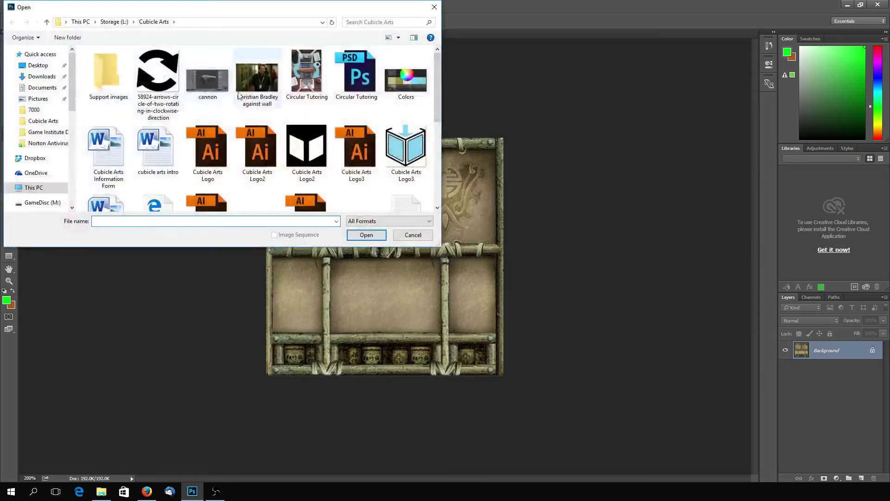
pyautogui.click(434, 7)
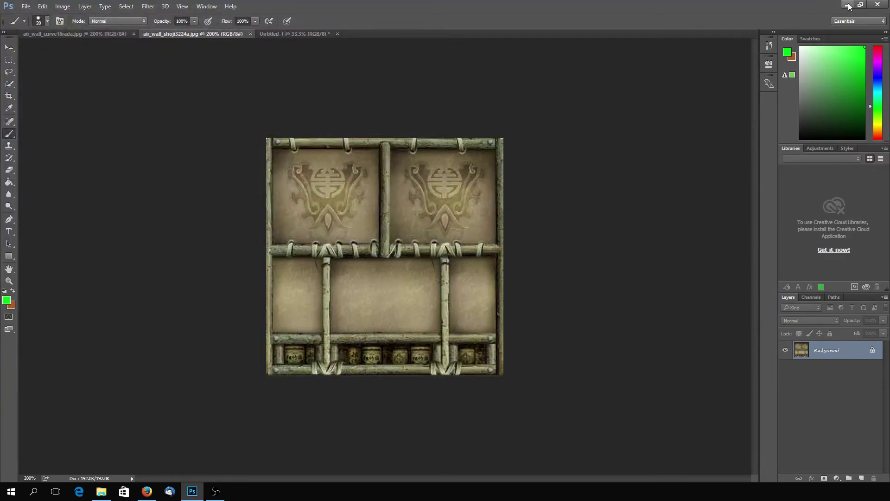
# Open the stone brick texture Generic.jpg as its own document from the file explorer and show it at 200%
pyautogui.hotkey('alt', 'Tab')
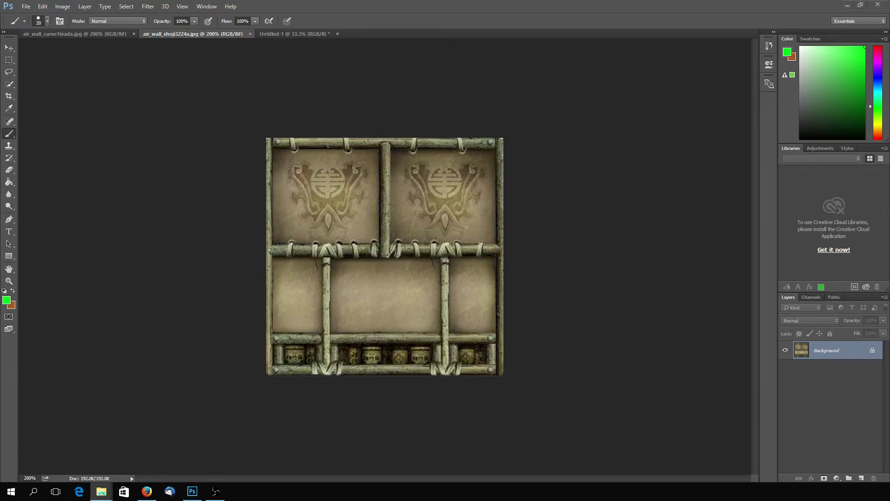
pyautogui.hotkey('alt', 'Tab')
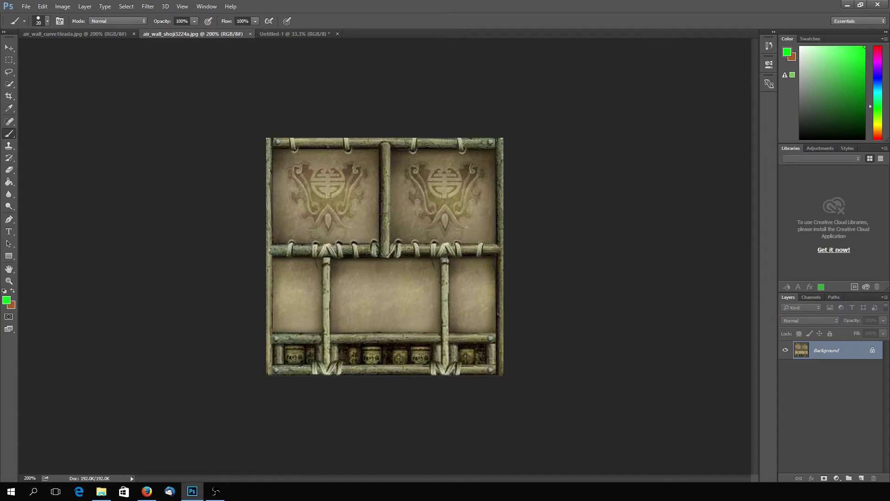
pyautogui.hotkey('alt', 'Tab')
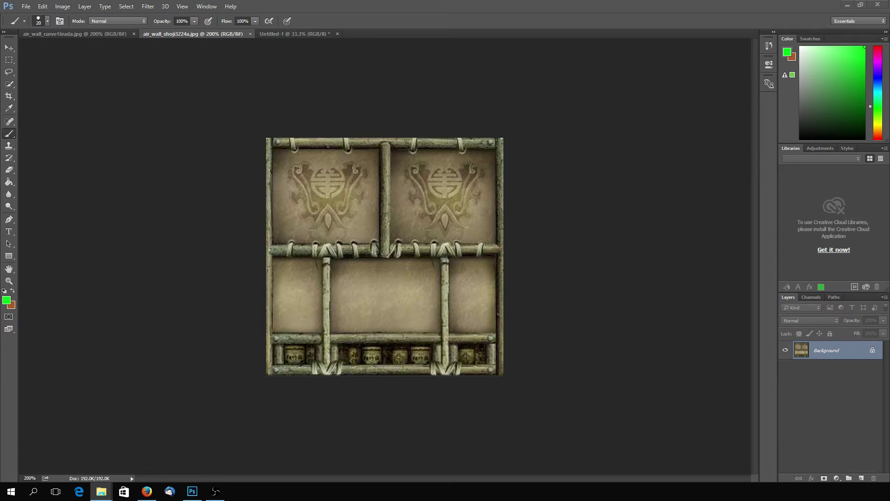
pyautogui.moveTo(0, 194); pyautogui.dragTo(372, 35)
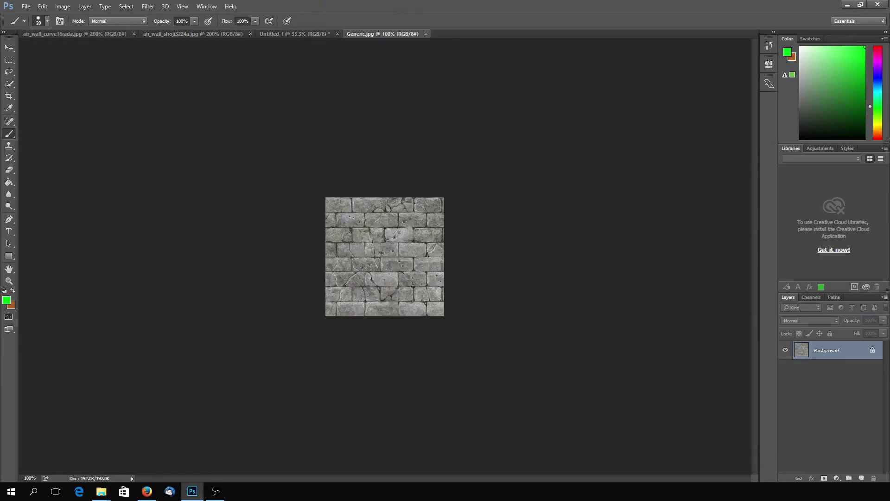
pyautogui.click(12, 280)
pyautogui.click(385, 256)
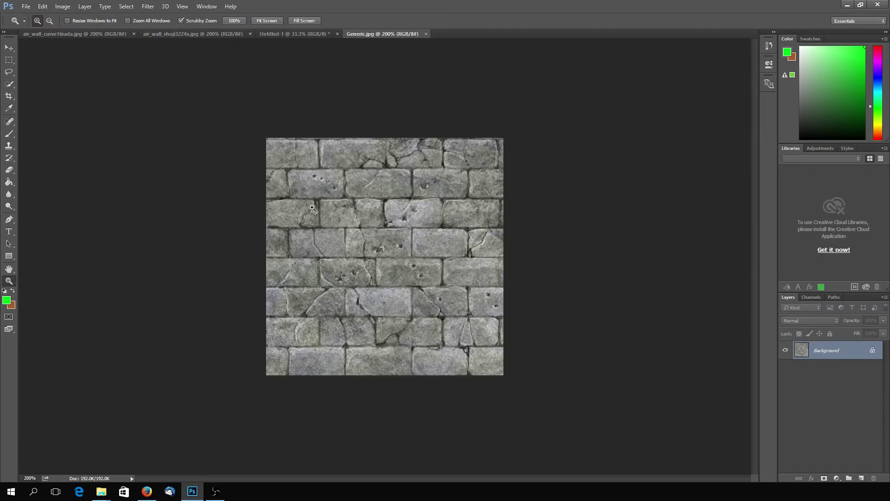
# Open the carved stone wall texture grid.jpg as another document from the file explorer and show it at 200%
pyautogui.press('super+e')
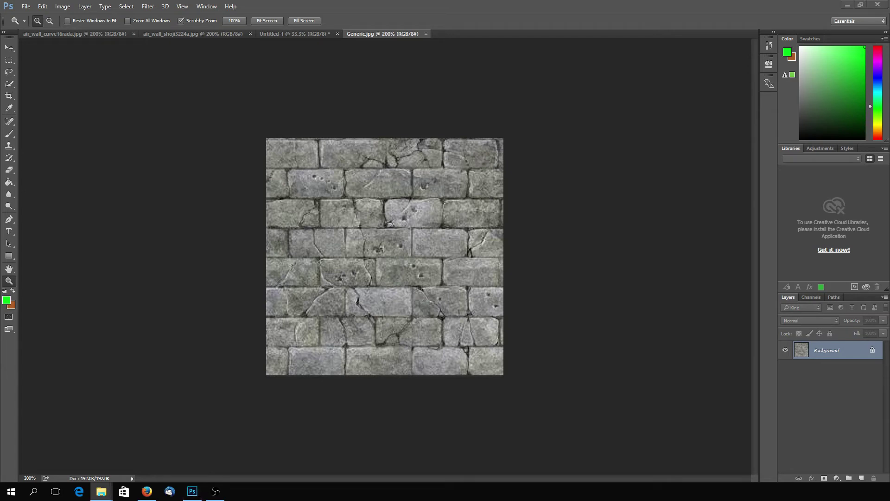
pyautogui.moveTo(489, 124); pyautogui.dragTo(468, 33)
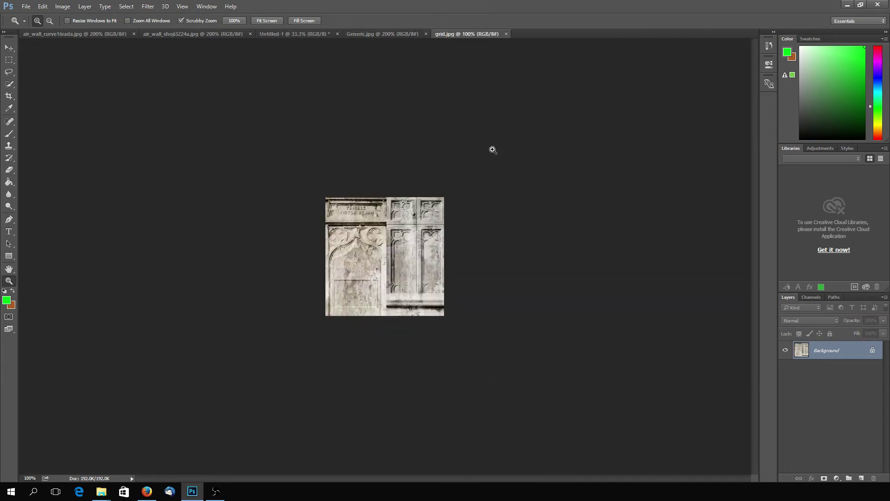
pyautogui.click(376, 263)
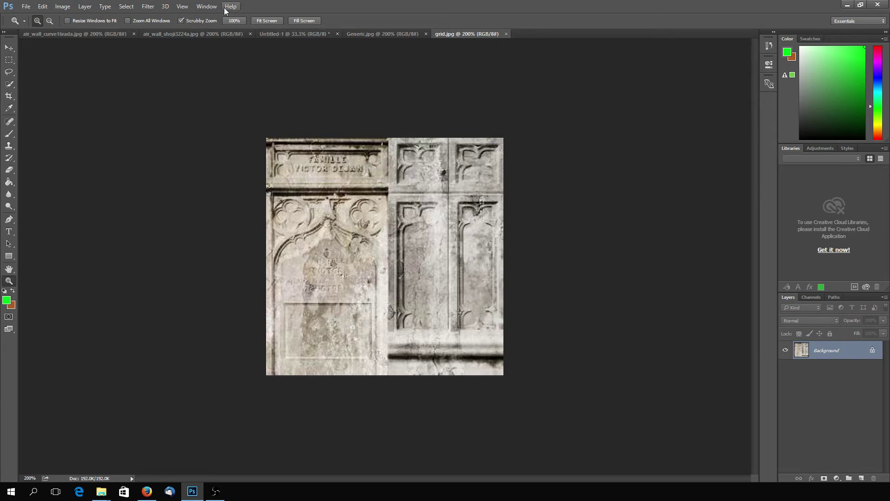
# Display the grid overlay on the grid.jpg texture
pyautogui.click(205, 6)
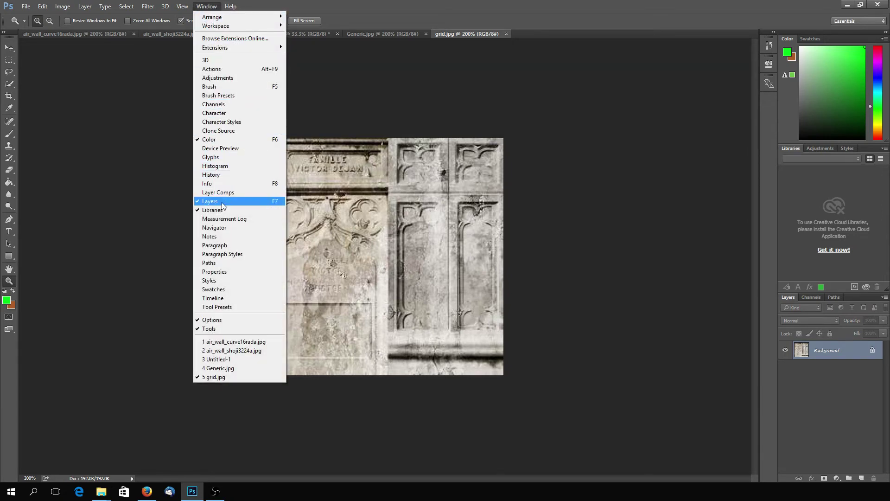
pyautogui.moveTo(182, 6)
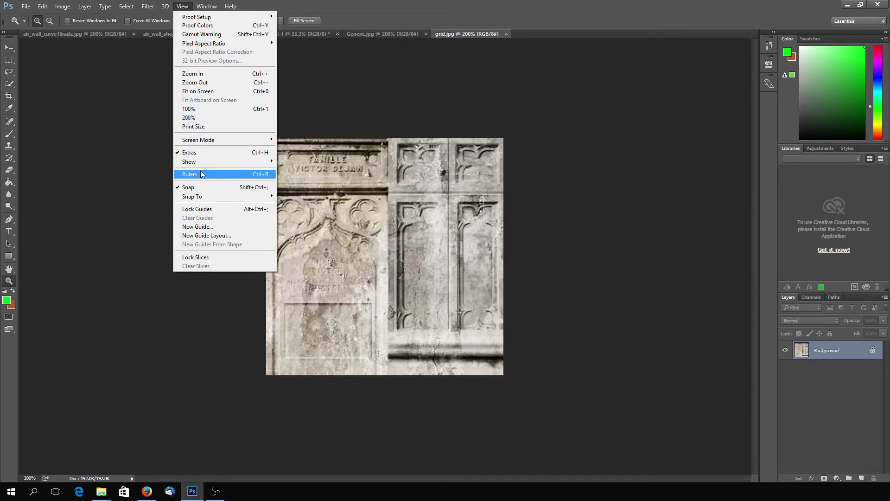
pyautogui.moveTo(197, 163)
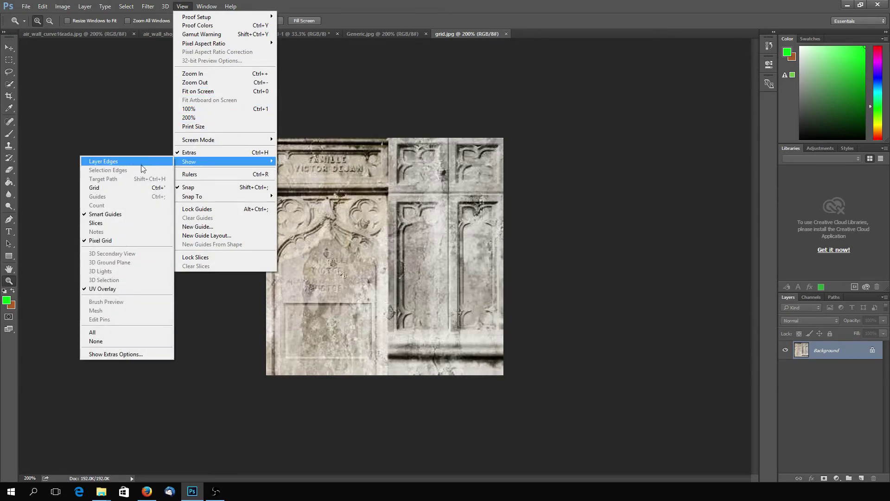
pyautogui.click(116, 188)
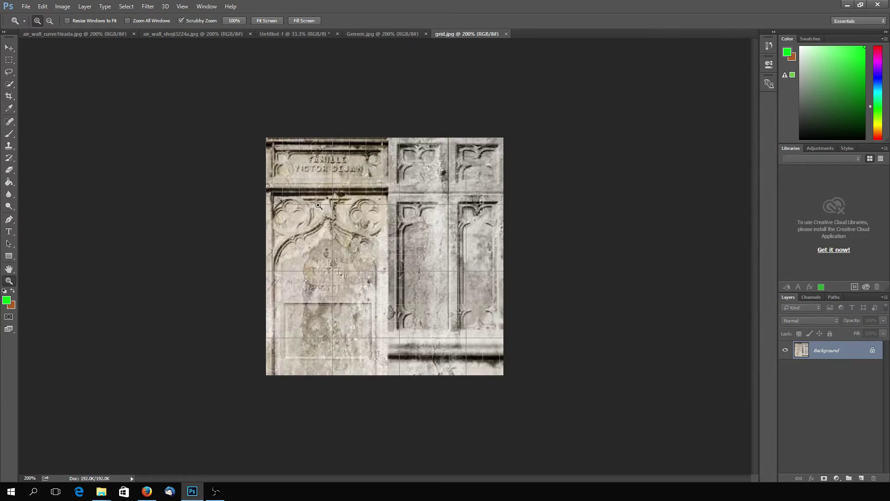
pyautogui.click(342, 206)
pyautogui.click(351, 196)
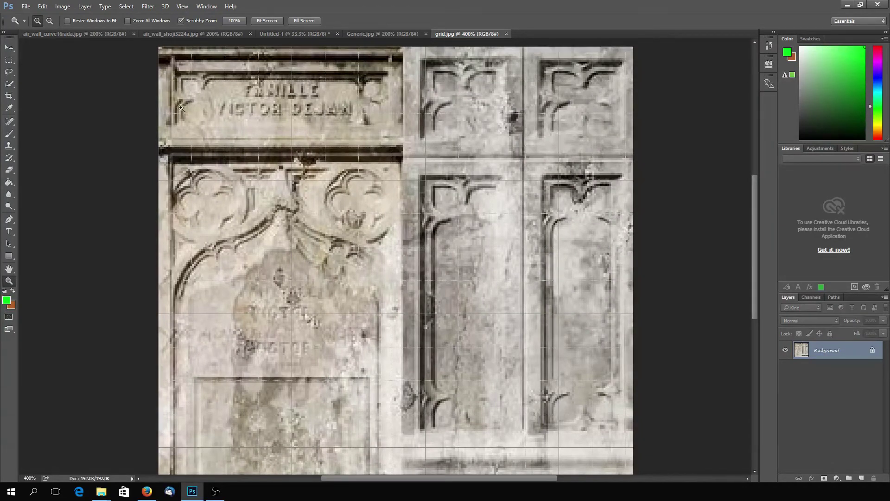
pyautogui.scroll(-1, 195, 82)
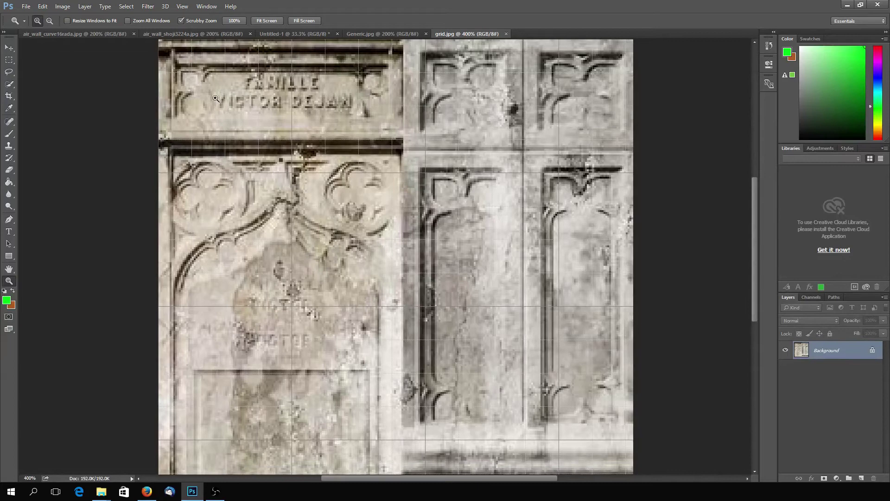
pyautogui.keyDown('alt'); pyautogui.click(227, 221); pyautogui.keyUp('alt')
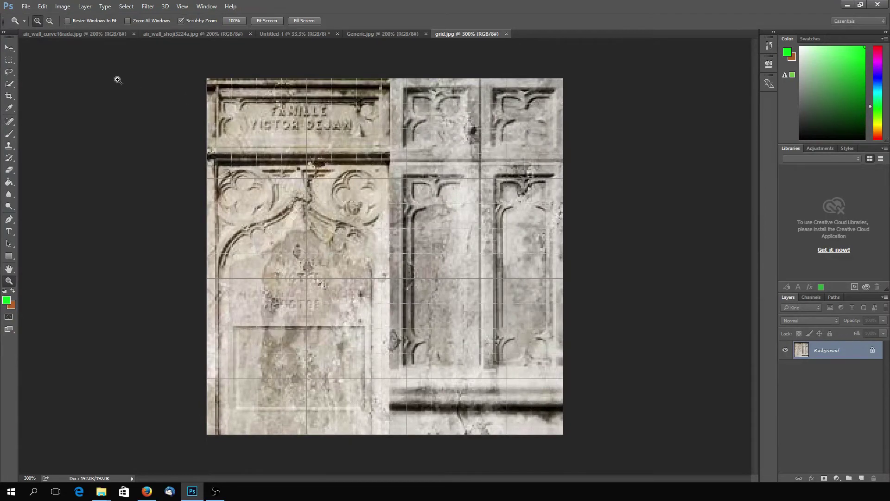
# Select the entire grid.jpg image with the Rectangular Marquee, then copy and paste it as a new layer
pyautogui.click(42, 6)
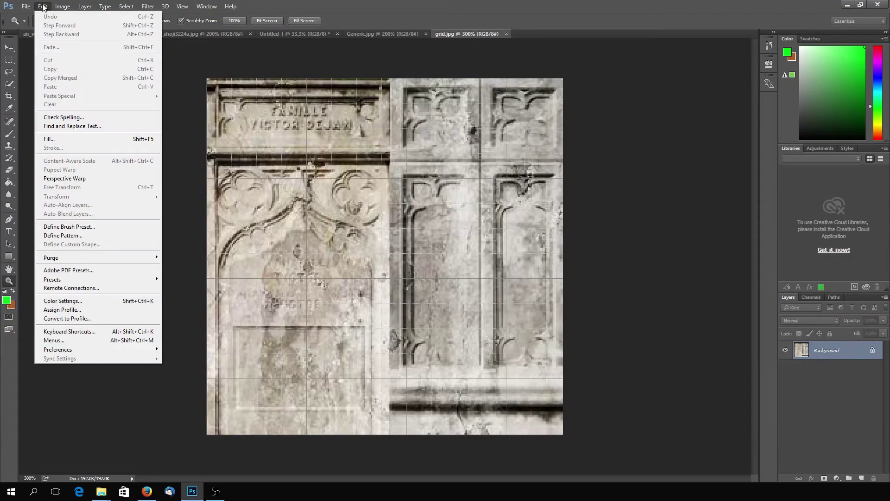
pyautogui.click(8, 59)
pyautogui.moveTo(174, 75); pyautogui.dragTo(767, 498)
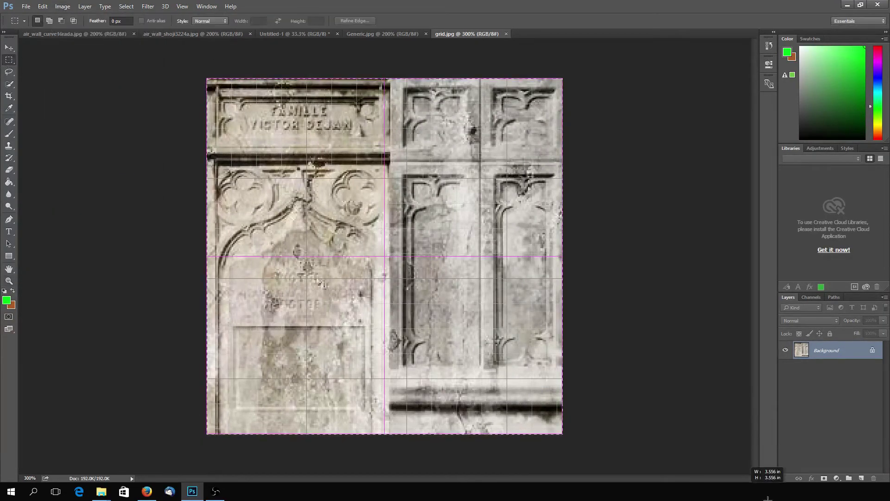
pyautogui.click(42, 7)
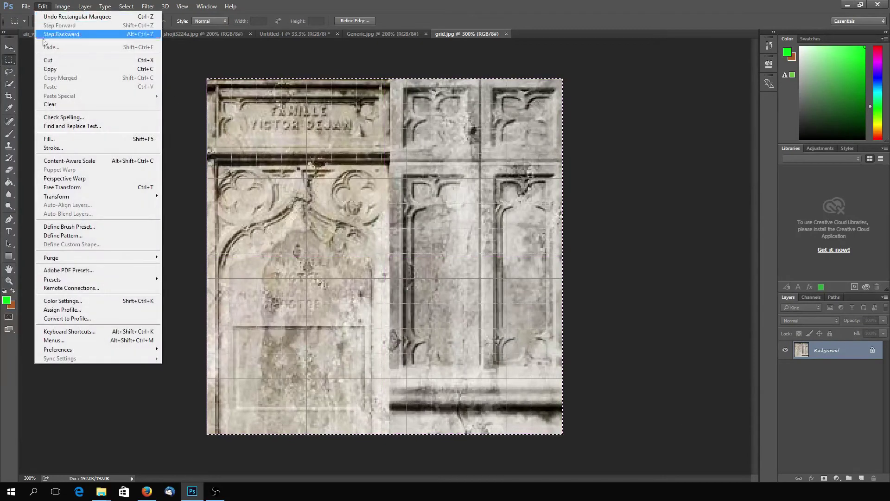
pyautogui.click(50, 69)
pyautogui.click(42, 6)
pyautogui.click(50, 86)
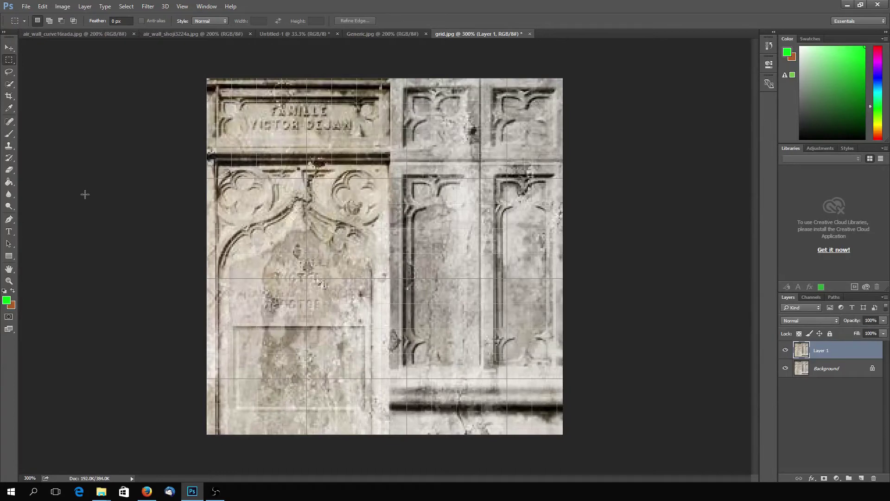
# Add an empty layer above the pasted copy and fill it with green using the Paint Bucket
pyautogui.click(9, 181)
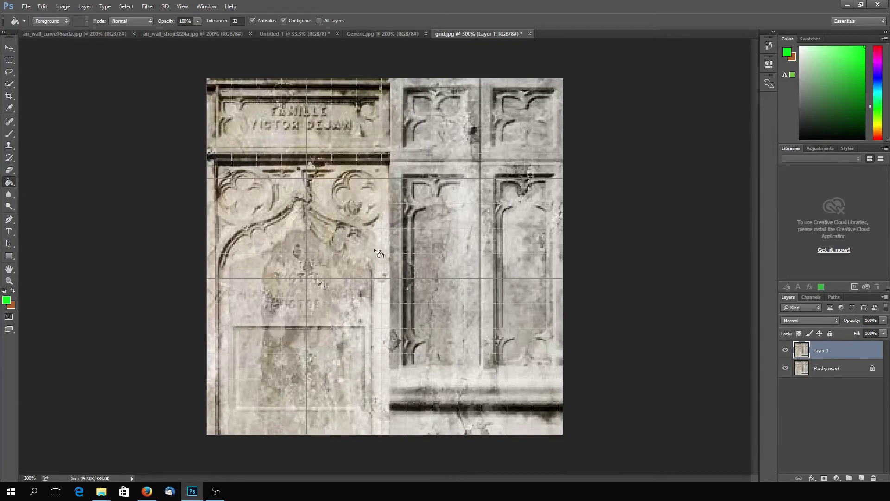
pyautogui.click(882, 304)
pyautogui.click(790, 8)
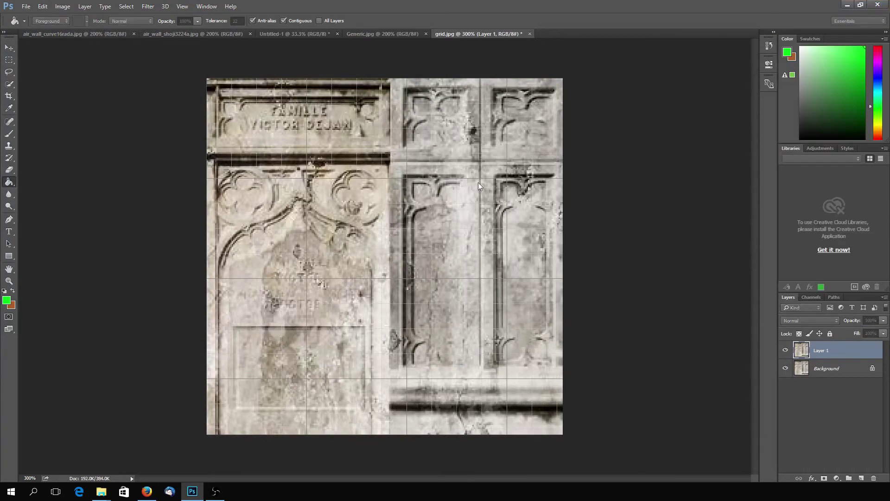
pyautogui.press('Return')
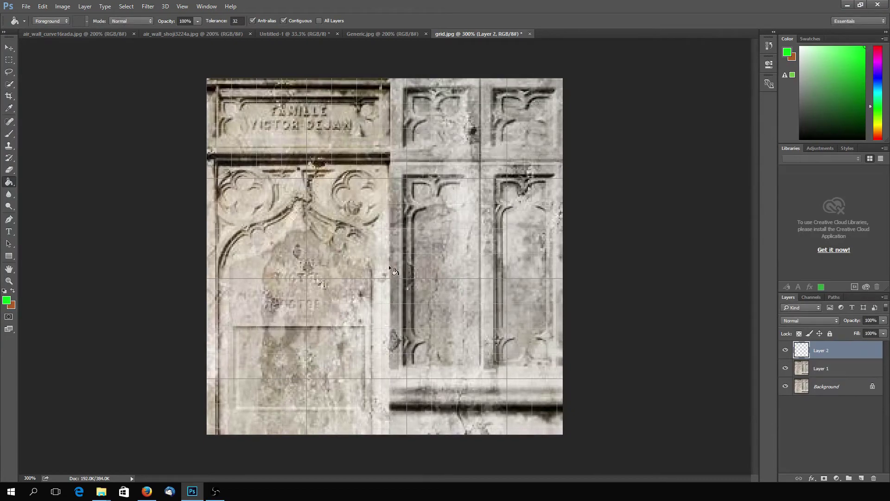
pyautogui.click(394, 271)
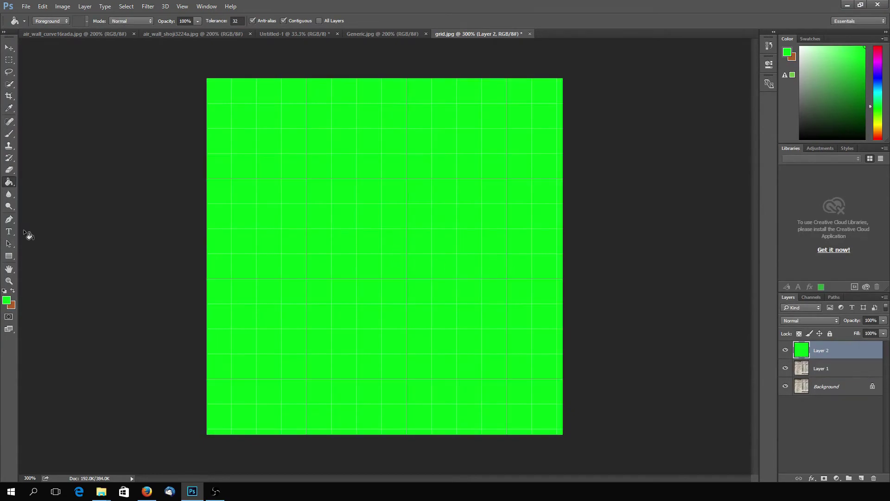
# Refill the top layer with black (000000) and lower its fill to 57%
pyautogui.click(7, 300)
pyautogui.write('000000')
pyautogui.click(258, 297)
pyautogui.click(389, 282)
pyautogui.click(883, 335)
pyautogui.moveTo(884, 342); pyautogui.dragTo(863, 347)
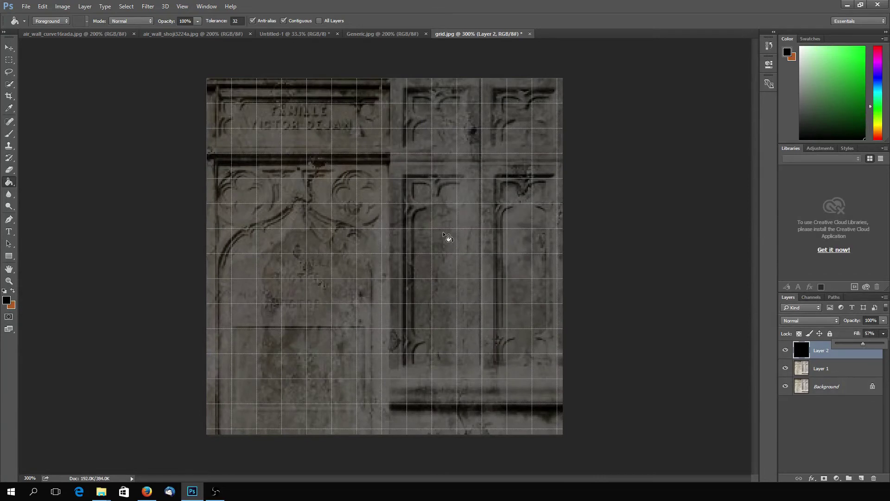
# Open the guides, grid and slices preferences and change the gridline spacing unit to pixels
pyautogui.click(9, 280)
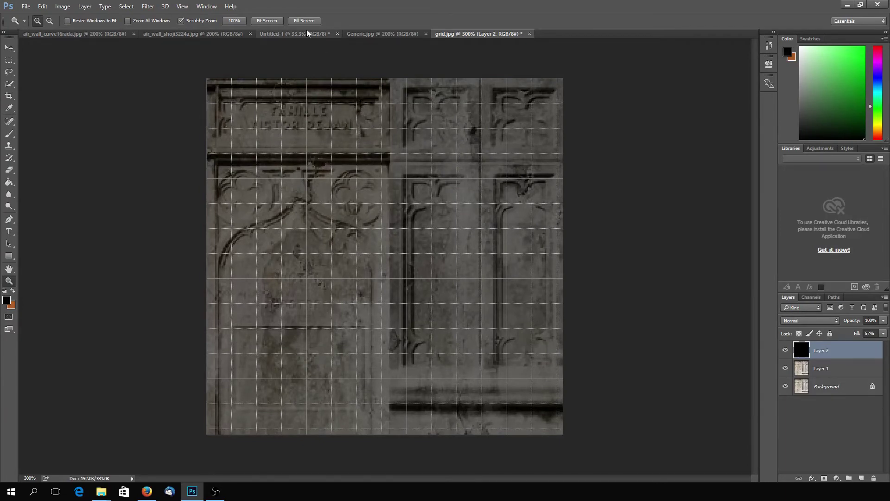
pyautogui.click(43, 6)
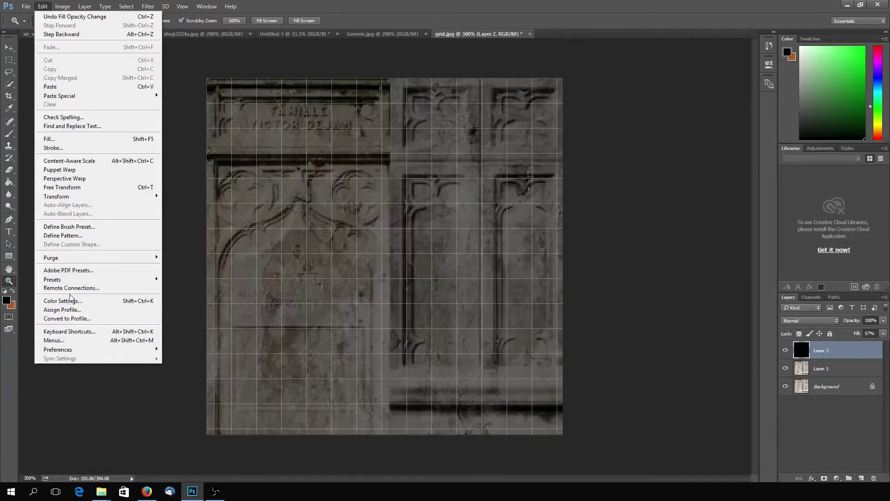
pyautogui.moveTo(138, 353)
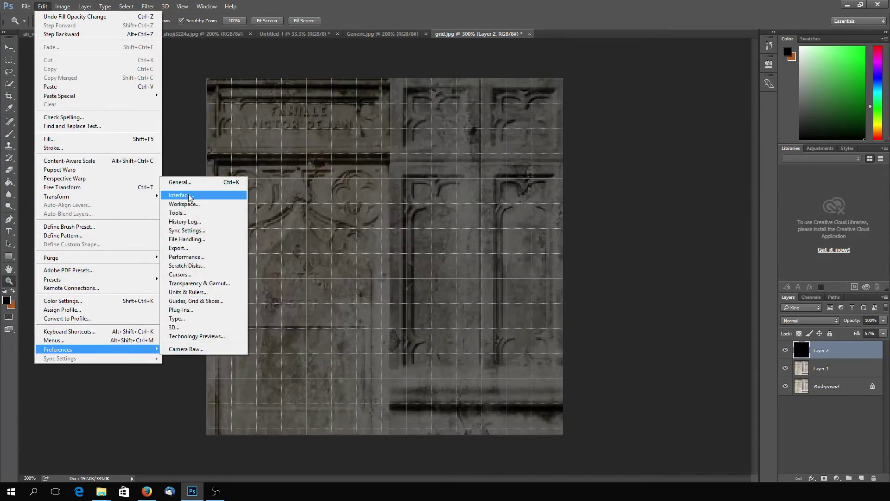
pyautogui.click(184, 301)
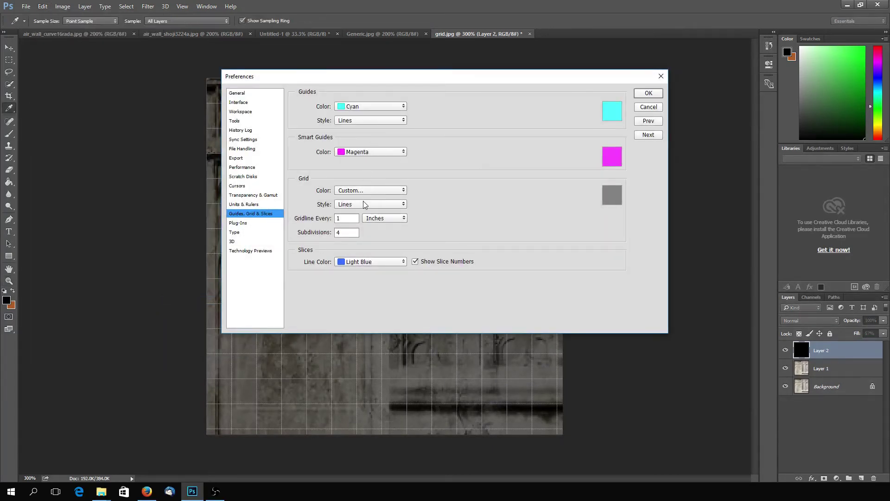
pyautogui.click(332, 219)
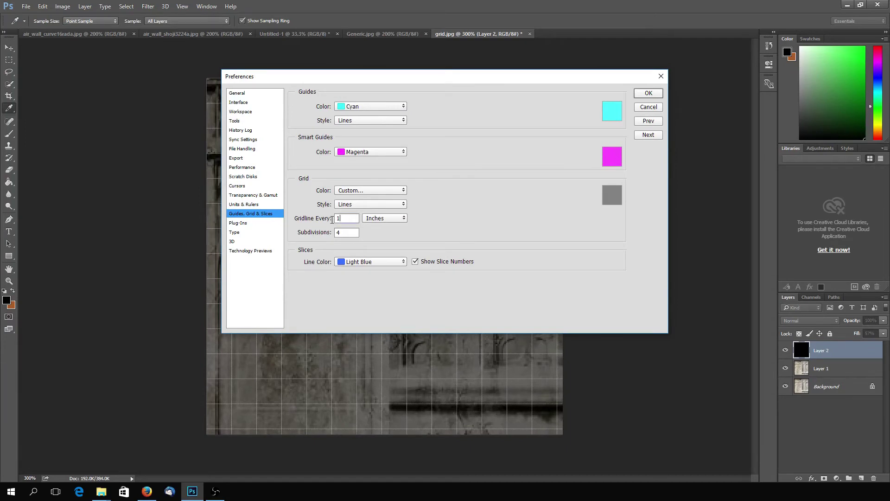
pyautogui.click(400, 219)
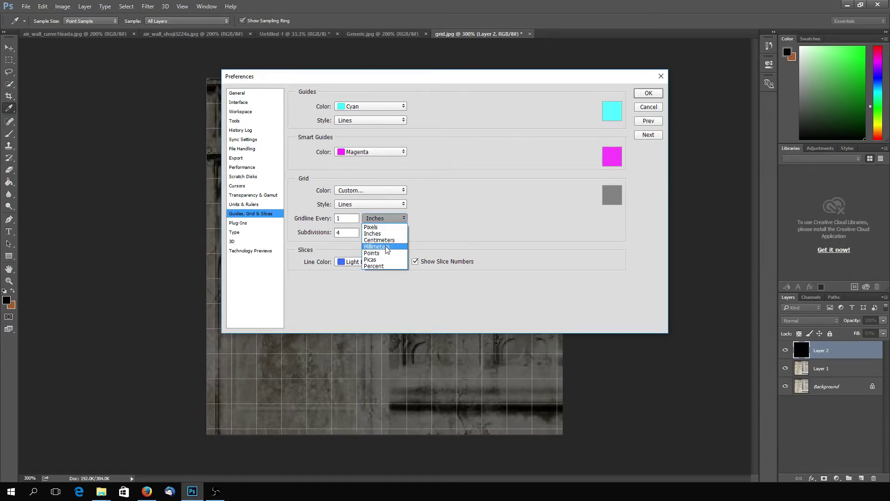
pyautogui.click(376, 227)
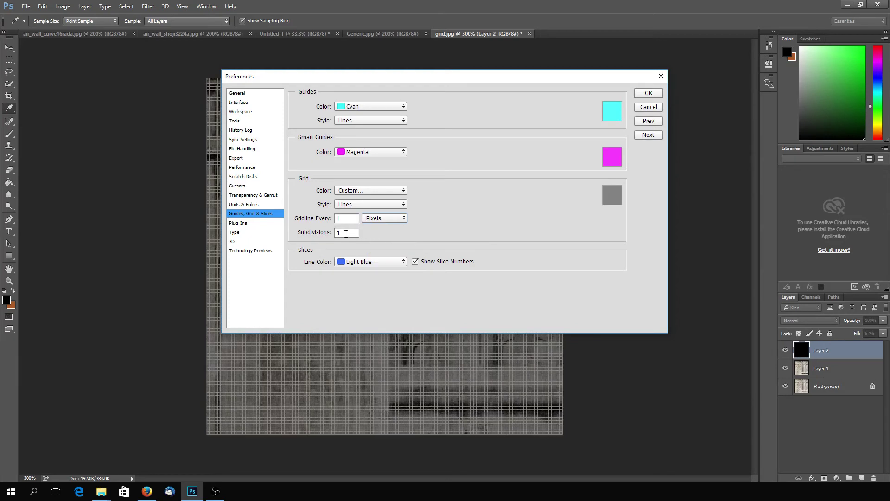
# Set a gridline every 16 pixels with 1 subdivision and apply the preferences
pyautogui.press('Tab')
pyautogui.hotkey('shift', 'Tab')
pyautogui.write('6')
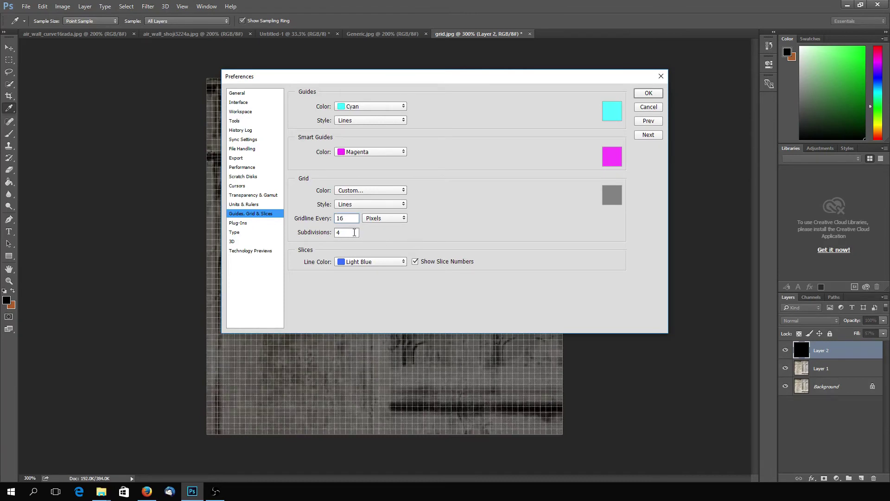
pyautogui.press('Tab')
pyautogui.write('1')
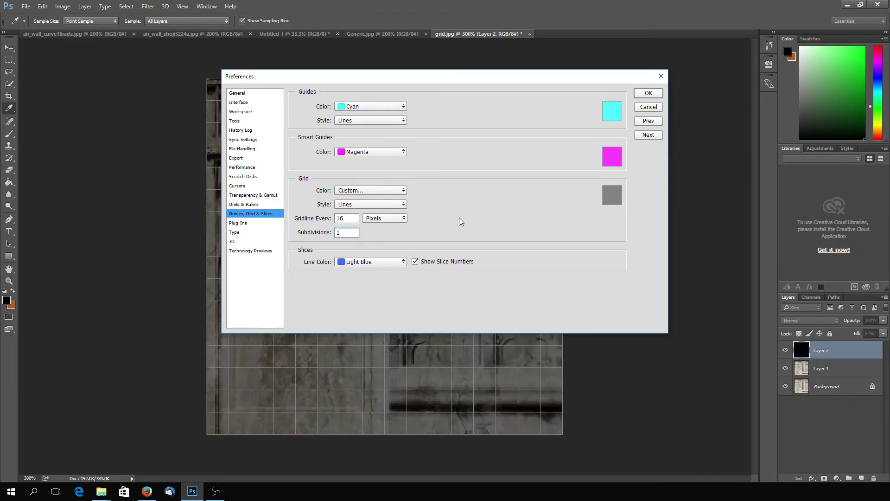
pyautogui.click(653, 93)
pyautogui.press('z')
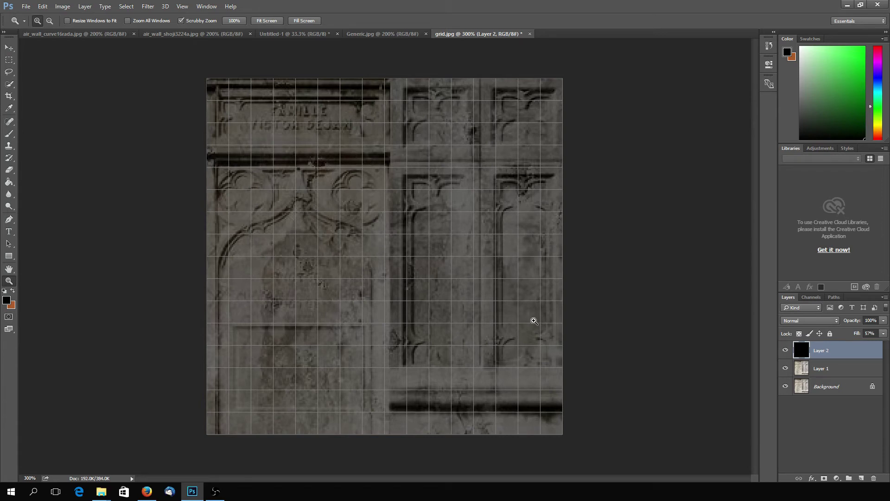
# Close the grid.jpg document and discard its changes
pyautogui.click(530, 34)
pyautogui.click(480, 236)
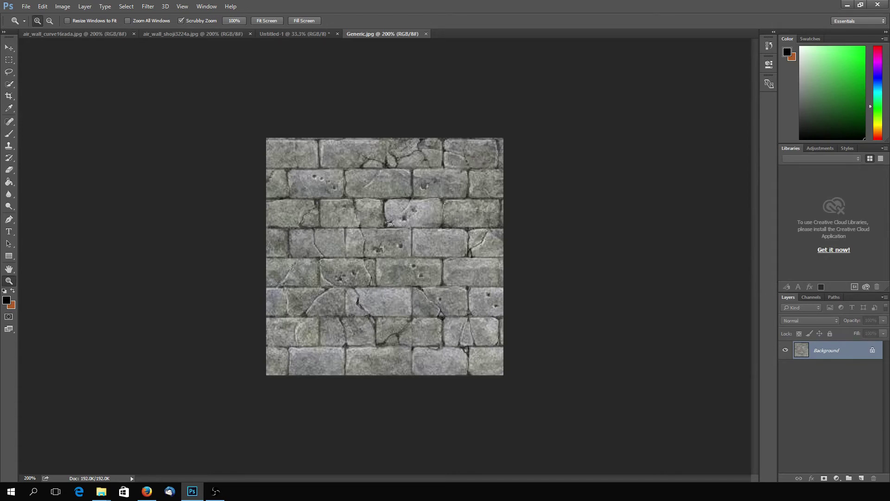
# Close Generic.jpg, both air_wall textures and the Untitled-1 sketch, discarding the sketch's changes
pyautogui.click(426, 33)
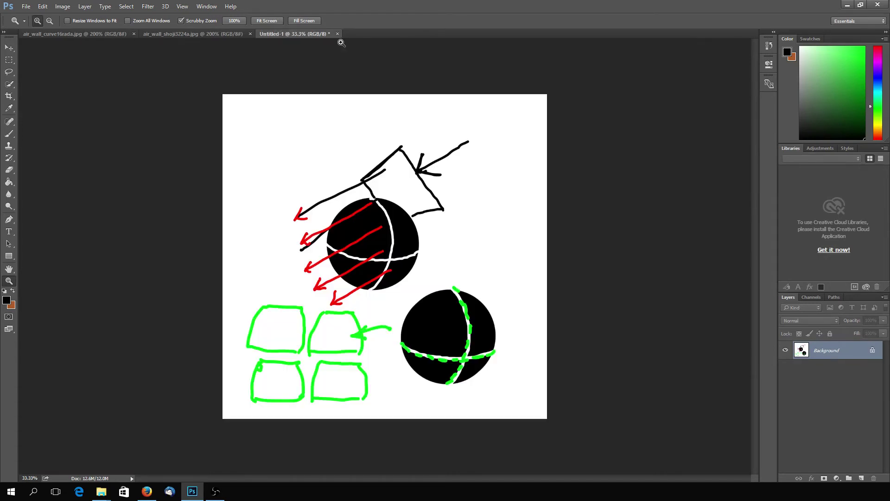
pyautogui.click(250, 34)
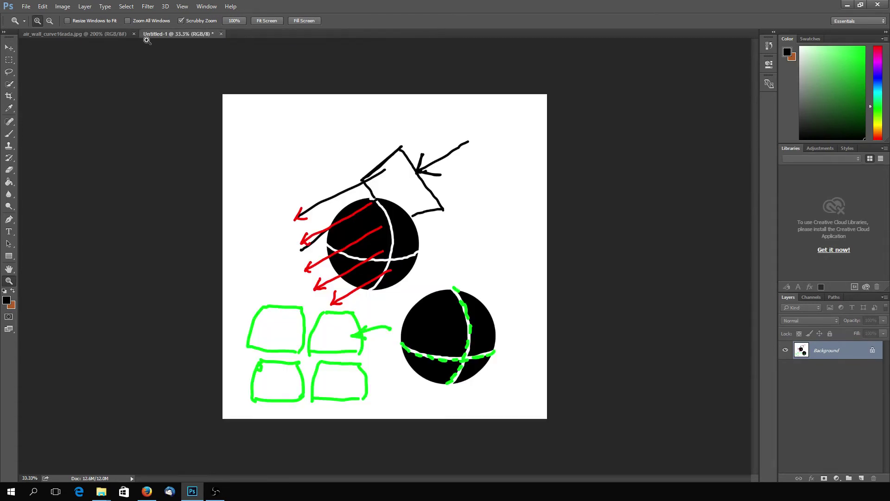
pyautogui.click(133, 33)
pyautogui.click(101, 34)
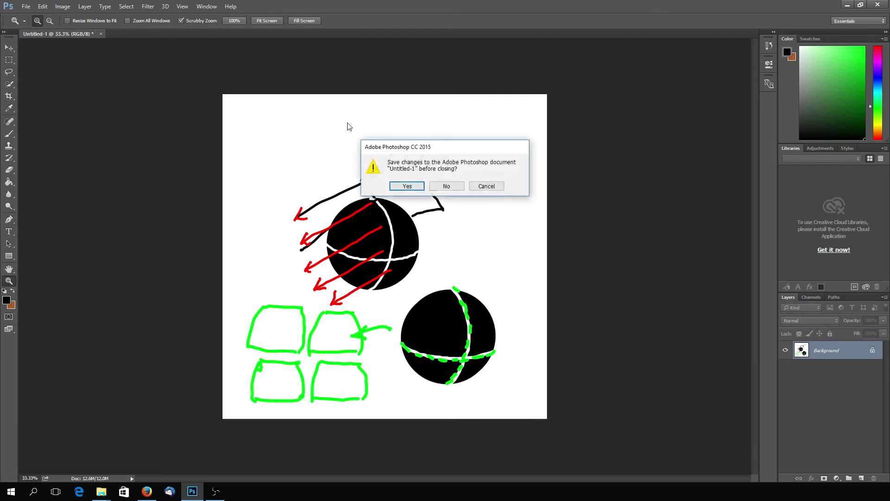
pyautogui.click(447, 188)
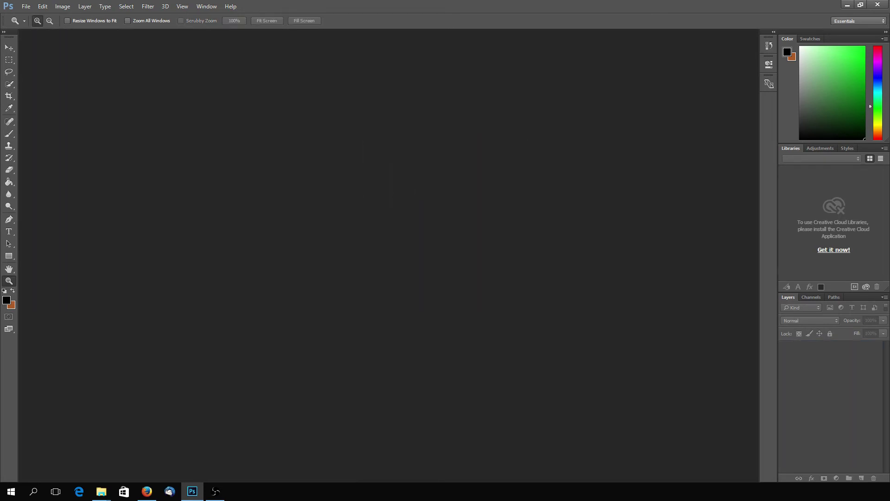
# Open the RK10089.jpg stone photo from the file explorer and hide the grid overlay
pyautogui.press('super+e')
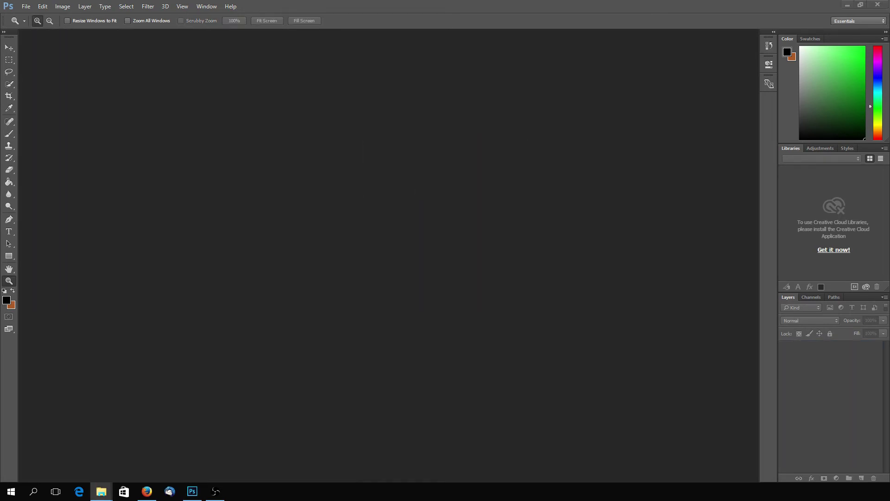
pyautogui.moveTo(227, 205); pyautogui.dragTo(290, 211)
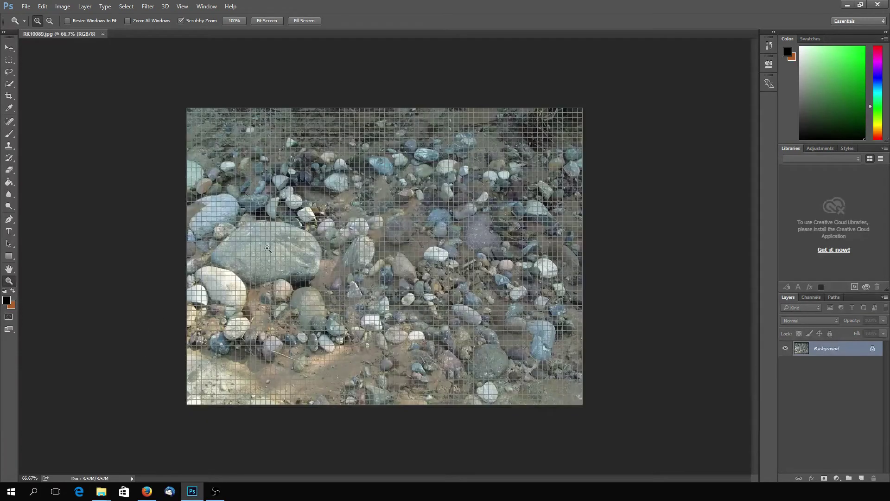
pyautogui.click(206, 6)
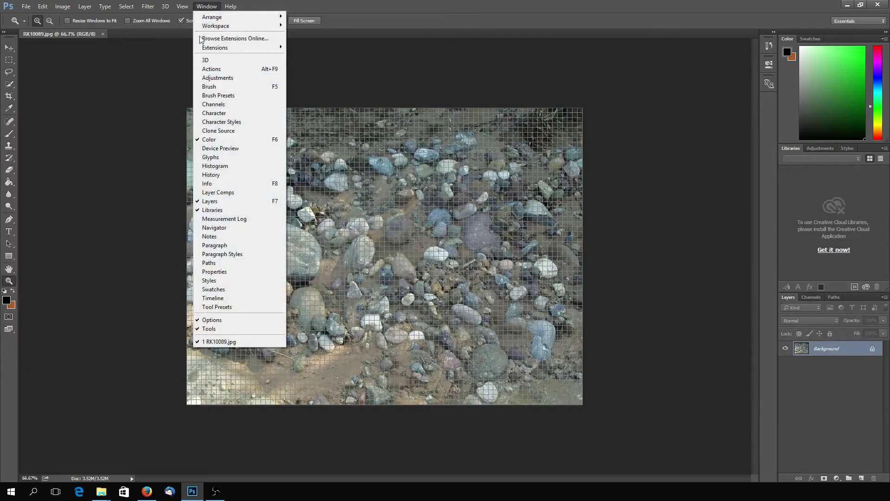
pyautogui.moveTo(184, 6)
pyautogui.moveTo(195, 163)
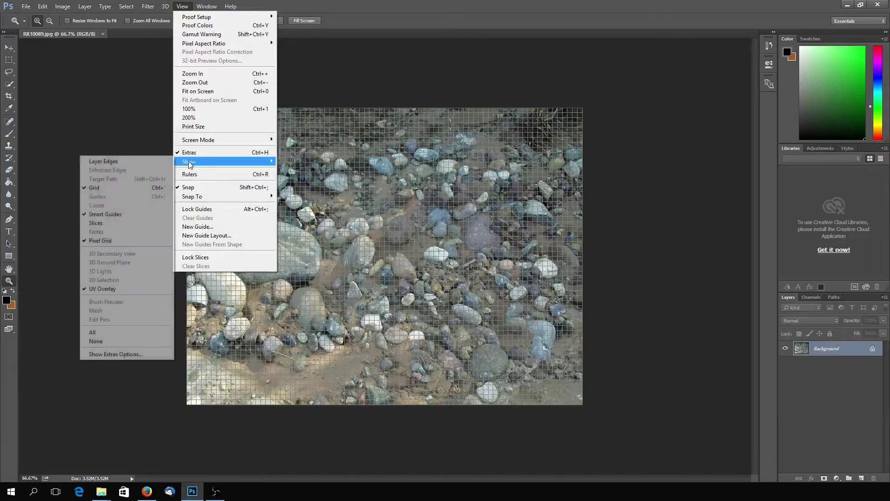
pyautogui.click(103, 187)
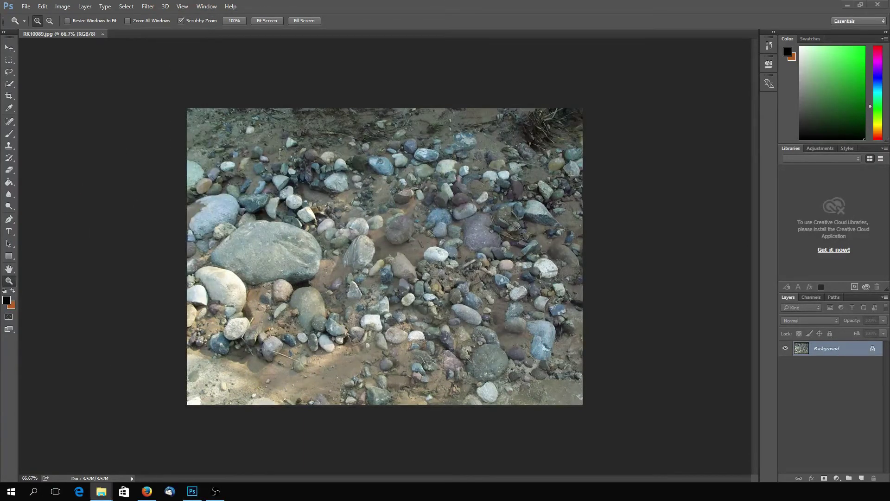
# Open the normal maps GroundPhoto_NORM.jpg and normal.jpg as separate documents
pyautogui.moveTo(108, 47); pyautogui.dragTo(137, 39)
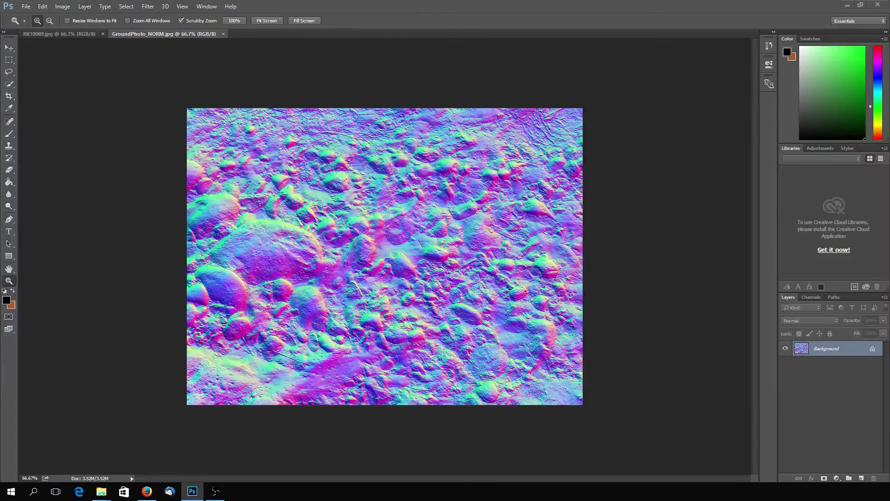
pyautogui.moveTo(286, 55); pyautogui.dragTo(291, 44)
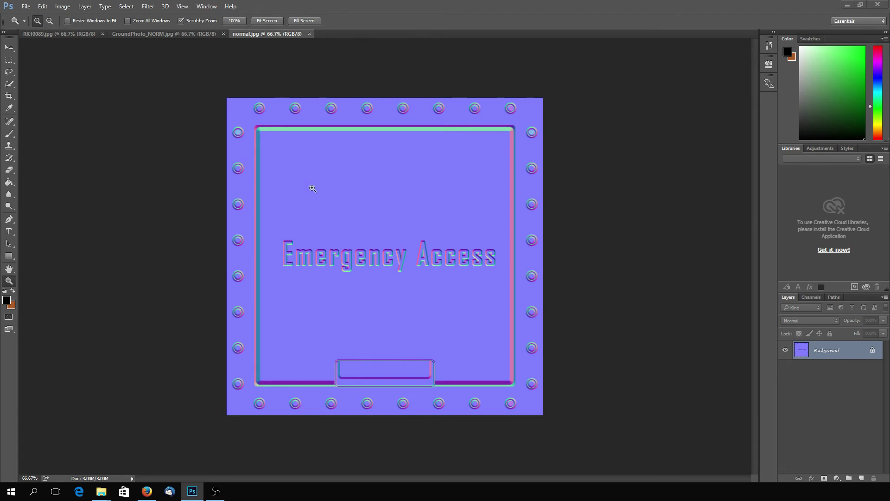
pyautogui.press('super+e')
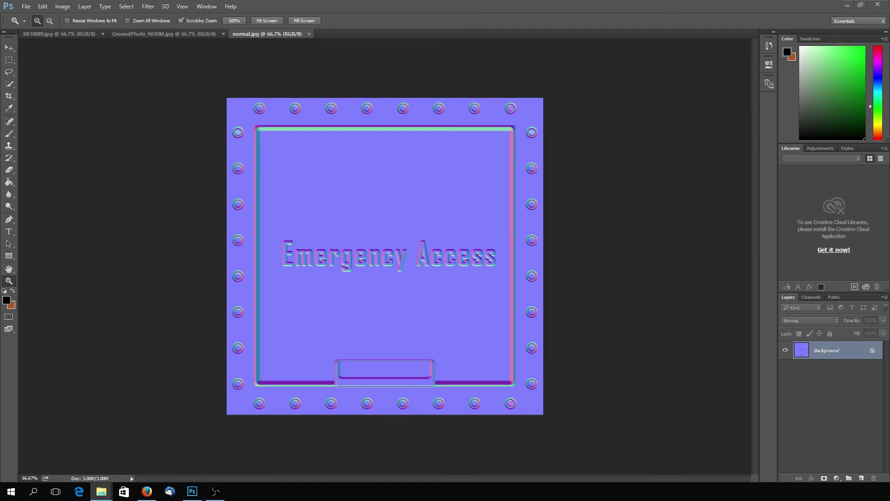
# Close normal.jpg, GroundPhoto_NORM.jpg and RK10089.jpg
pyautogui.click(308, 34)
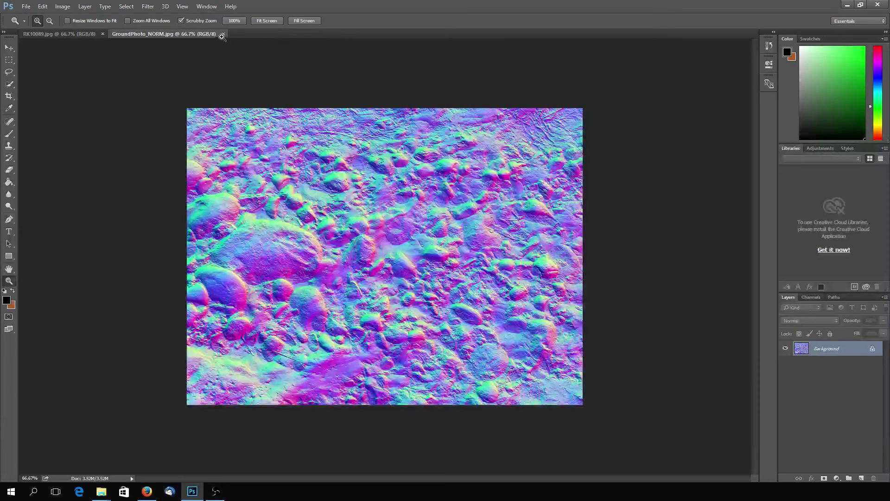
pyautogui.click(222, 35)
pyautogui.click(103, 34)
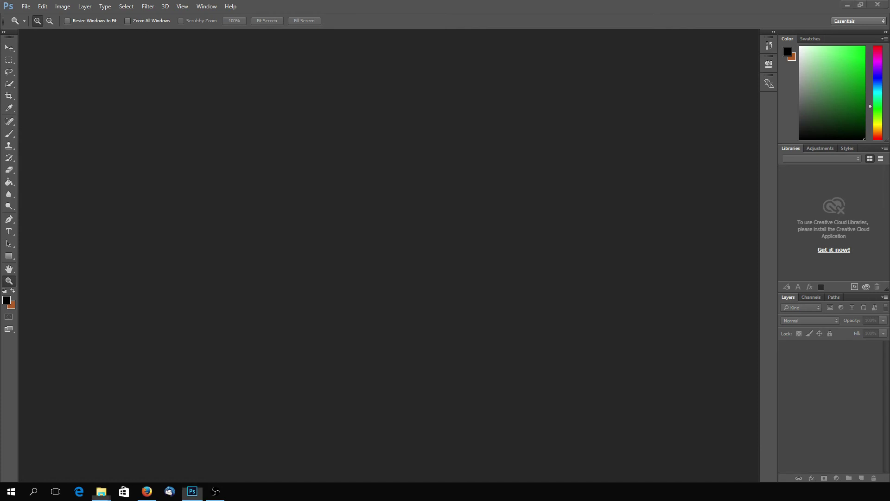
# Open the cannon textures Cannon_albedo.tga and Cannon_ao.tga as separate documents
pyautogui.moveTo(0, 278); pyautogui.dragTo(348, 177)
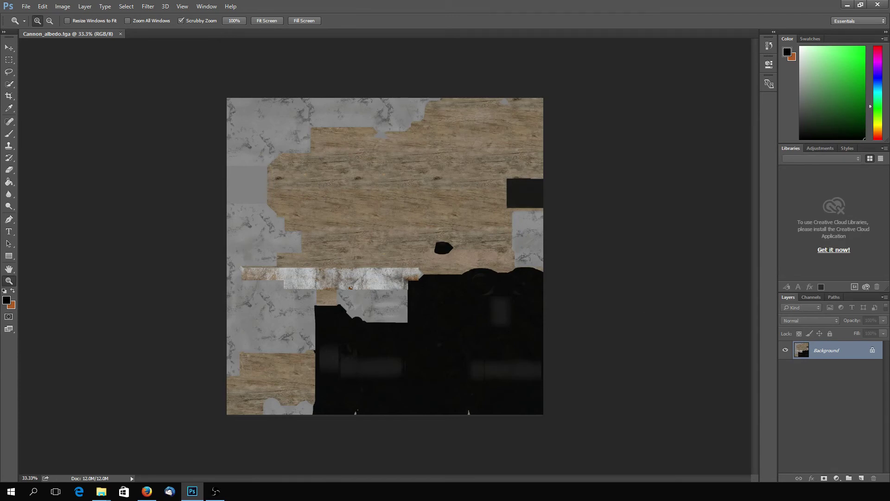
pyautogui.moveTo(100, 46); pyautogui.dragTo(152, 34)
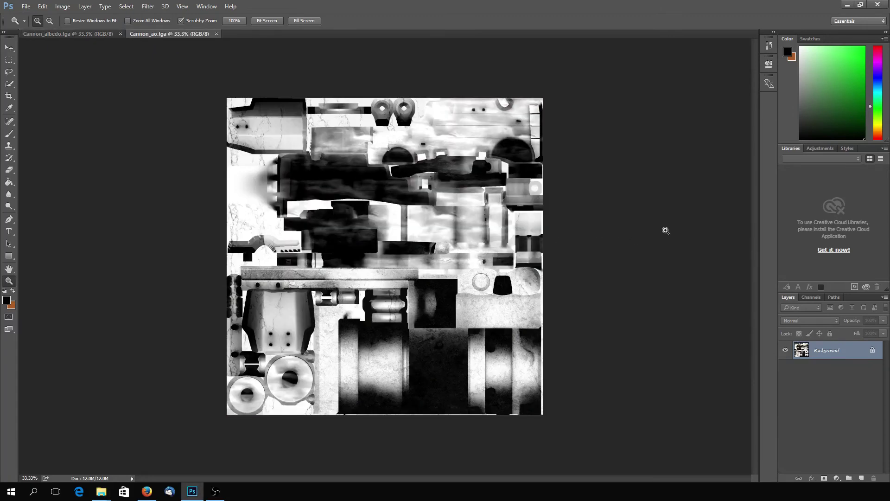
# Copy the entire Cannon_ao.tga image into Cannon_albedo.tga as a new layer and lower that layer's fill to 20%
pyautogui.click(8, 60)
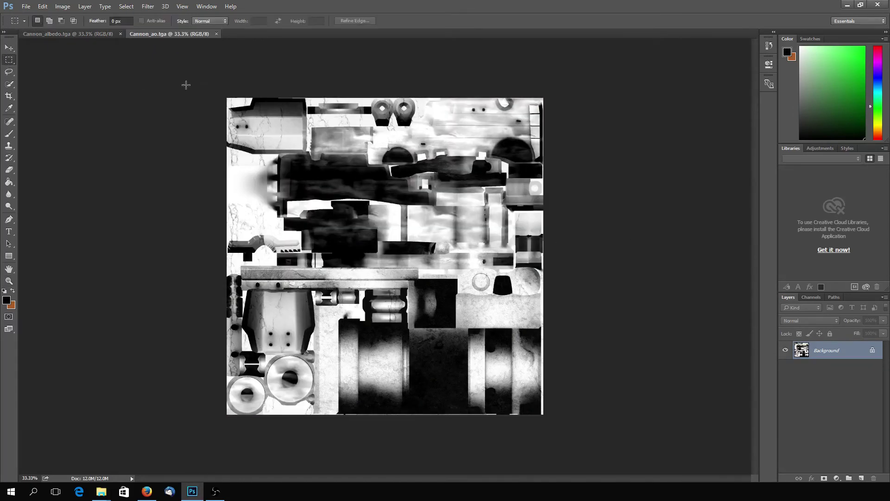
pyautogui.moveTo(186, 85); pyautogui.dragTo(806, 473)
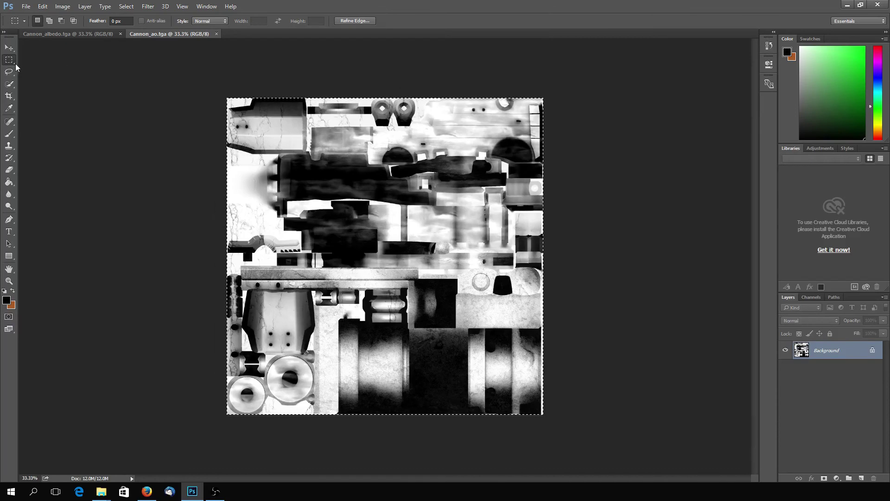
pyautogui.click(40, 7)
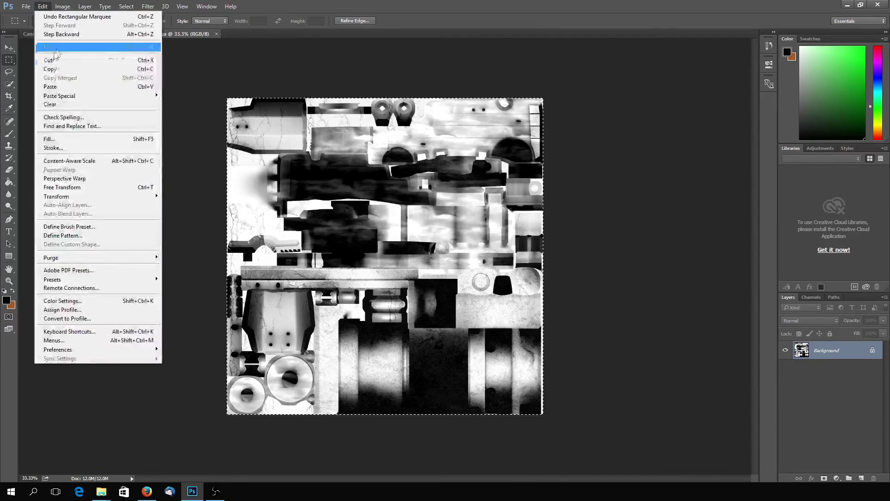
pyautogui.click(56, 67)
pyautogui.hotkey('ctrl', 'Tab')
pyautogui.click(41, 8)
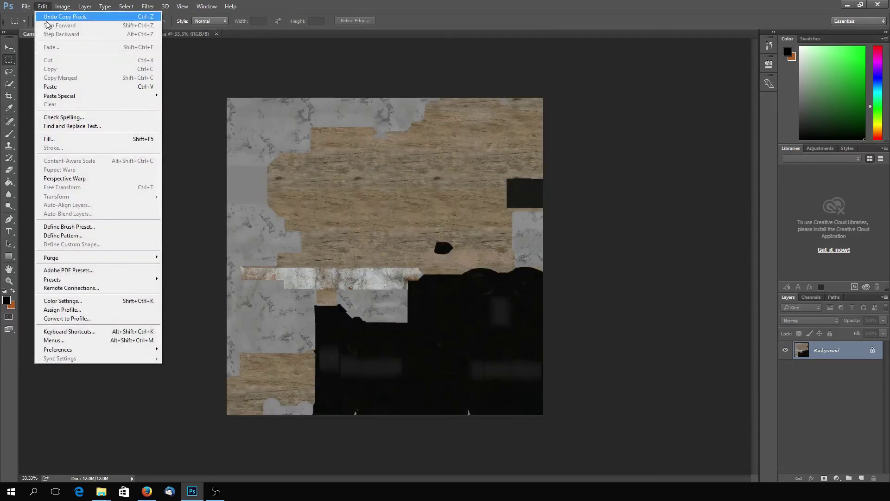
pyautogui.click(46, 88)
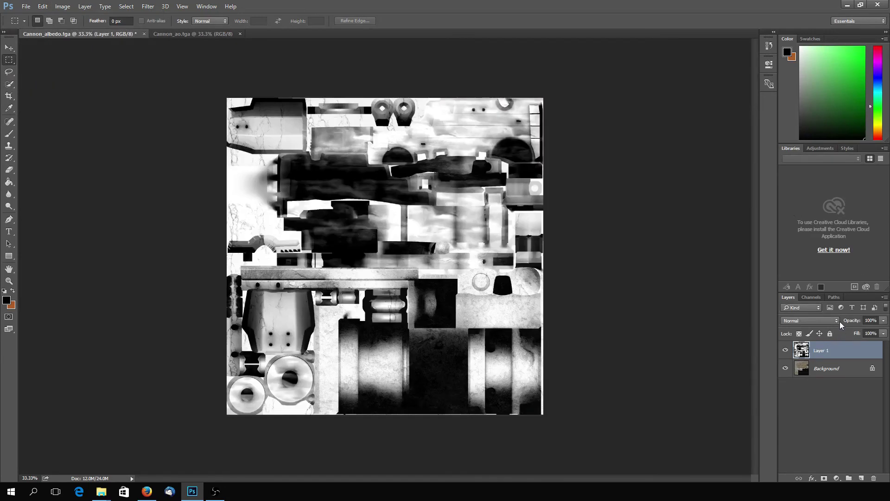
pyautogui.click(883, 333)
pyautogui.moveTo(883, 344); pyautogui.dragTo(843, 346)
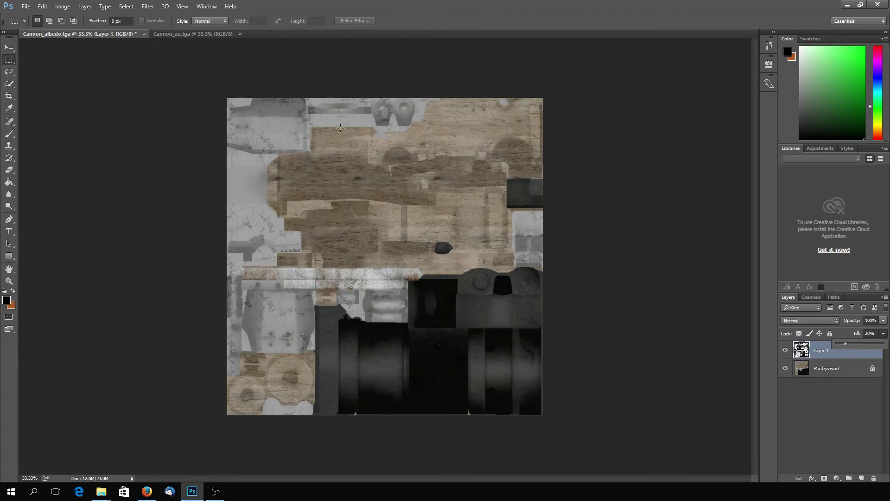
# Open the Cannon_ID.png and Cannon_metallic.tga textures alongside the ambient occlusion map
pyautogui.click(182, 33)
pyautogui.hotkey('ctrl', 'a')
pyautogui.hotkey('ctrl', 'd')
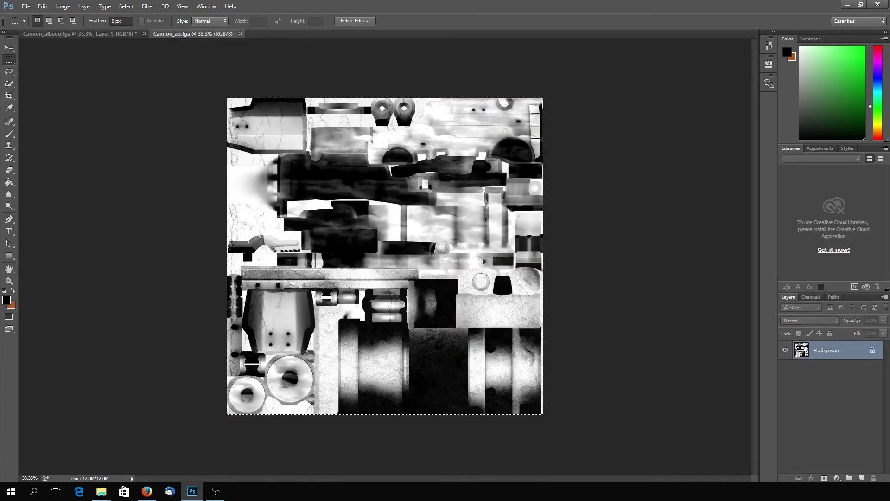
pyautogui.moveTo(234, 0); pyautogui.dragTo(274, 36)
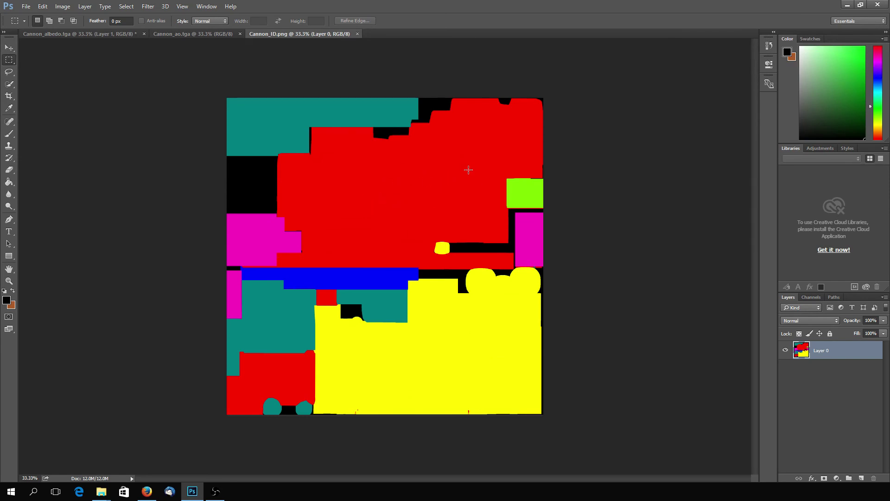
pyautogui.moveTo(0, 106); pyautogui.dragTo(379, 39)
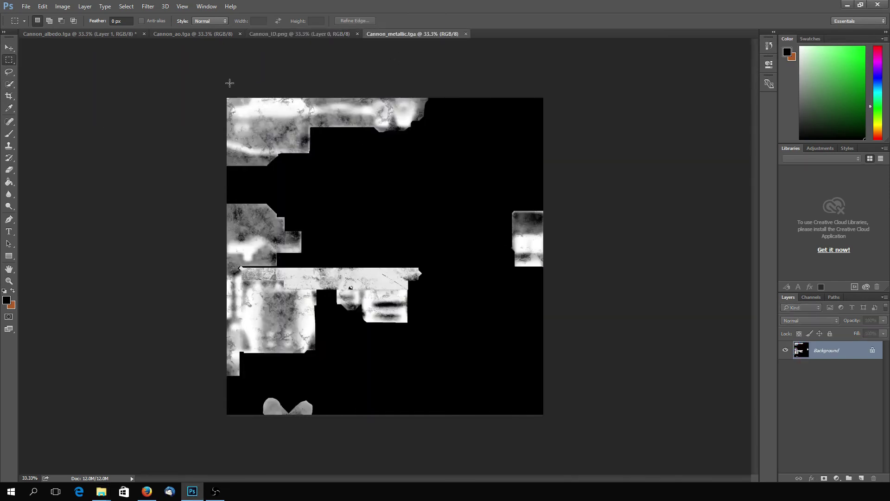
# Copy the entire Cannon_metallic.tga image and paste it into Cannon_ID.png as a new layer
pyautogui.moveTo(229, 83); pyautogui.dragTo(547, 417)
pyautogui.click(45, 6)
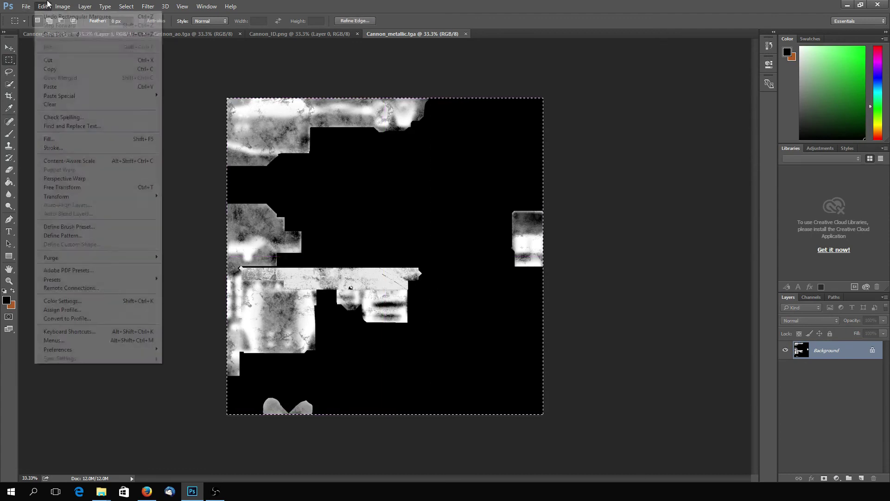
pyautogui.click(51, 69)
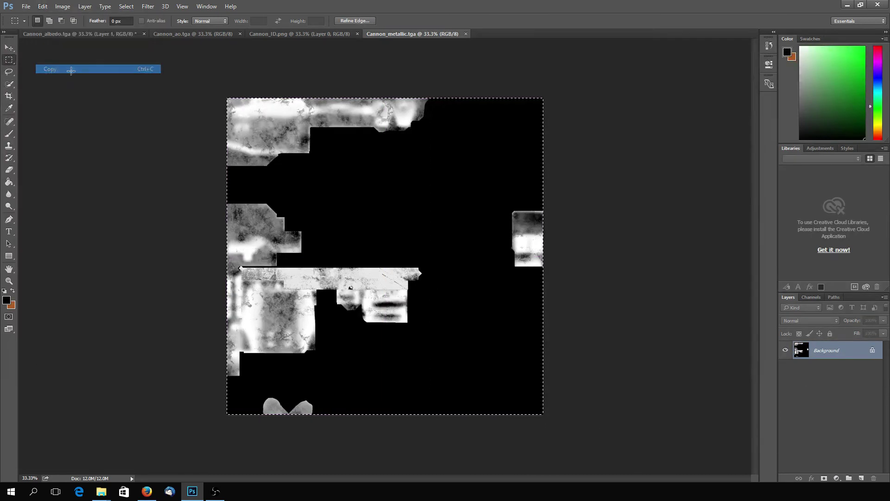
pyautogui.click(301, 34)
pyautogui.click(37, 6)
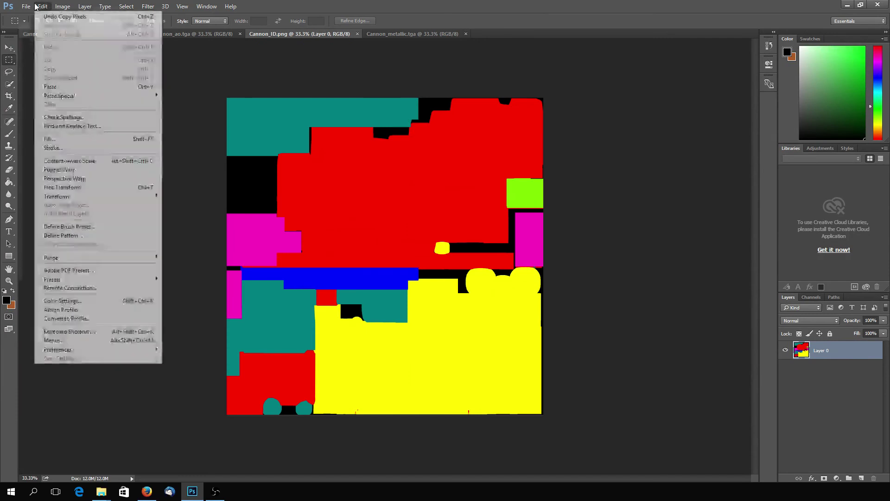
pyautogui.click(67, 87)
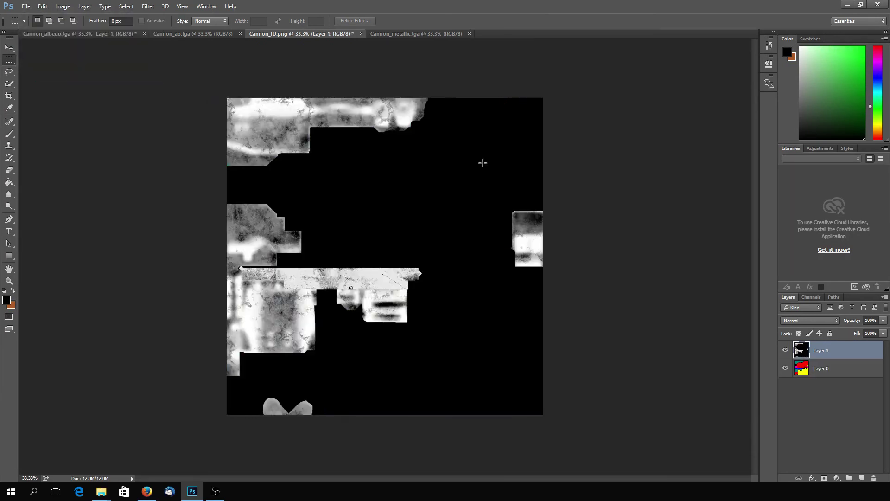
# Lower the fill of the pasted metallic layer to 50% so the ID colours show through
pyautogui.click(883, 333)
pyautogui.moveTo(884, 344); pyautogui.dragTo(851, 341)
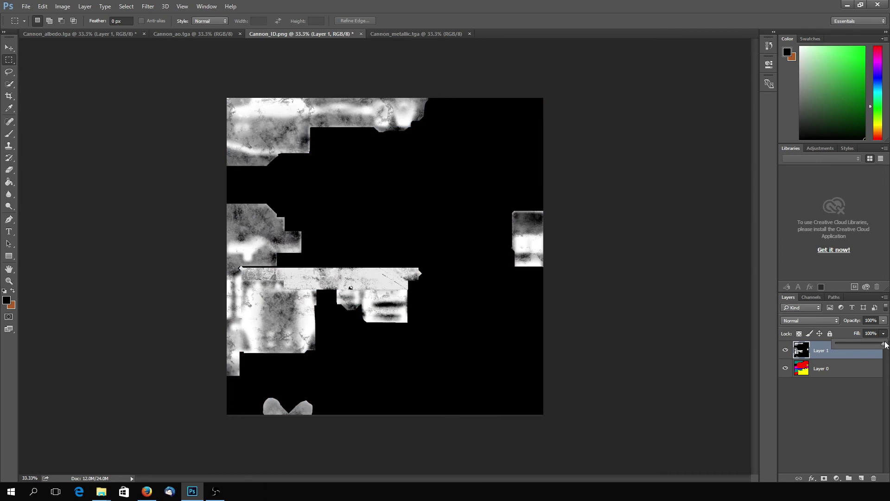
pyautogui.moveTo(886, 344); pyautogui.dragTo(860, 341)
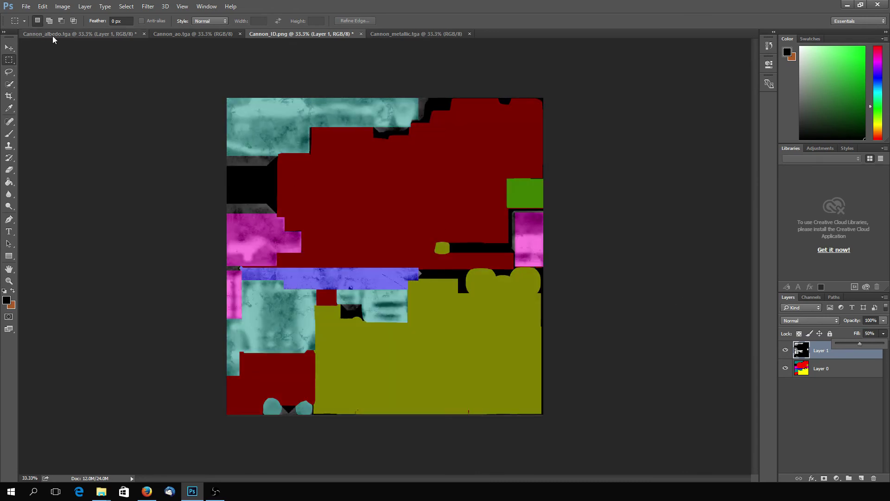
# Open the Cannon_normal.tga and Cannon_roughness.tga textures as separate documents
pyautogui.moveTo(65, 183); pyautogui.dragTo(512, 34)
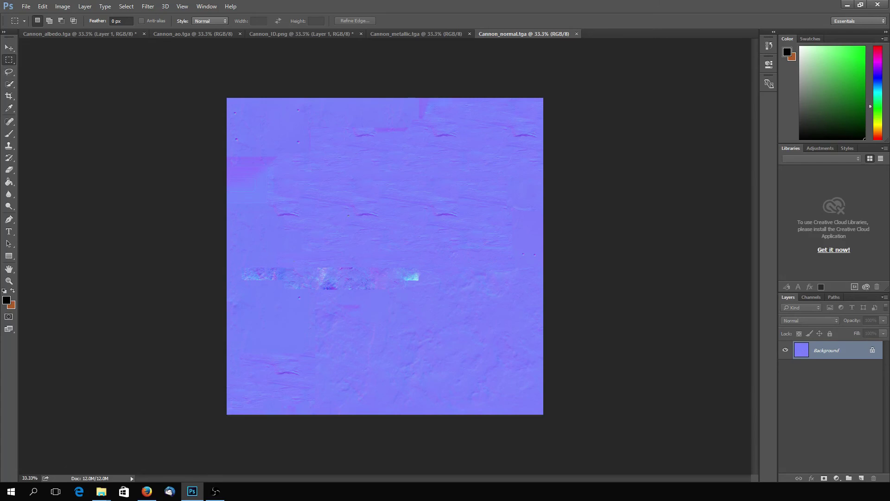
pyautogui.moveTo(0, 86); pyautogui.dragTo(619, 30)
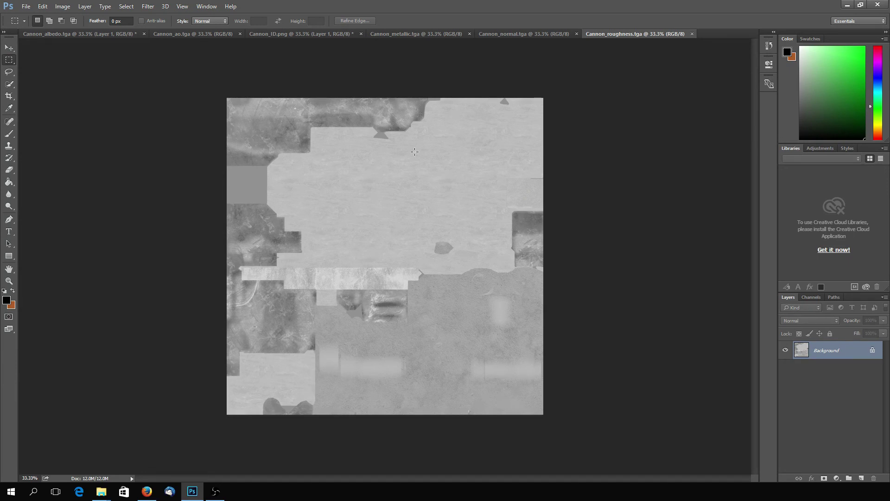
# Review the cannon's normal, metallic, ID and ambient occlusion maps one after another
pyautogui.click(553, 33)
pyautogui.click(433, 33)
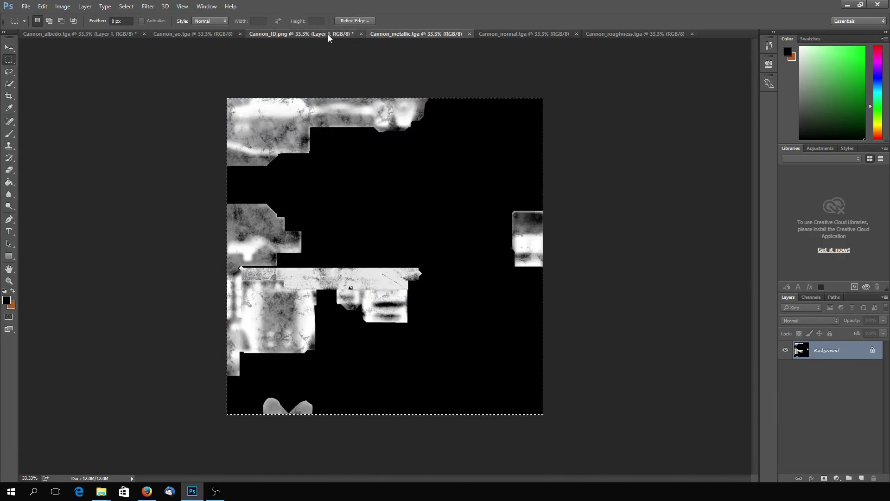
pyautogui.click(328, 34)
pyautogui.click(216, 35)
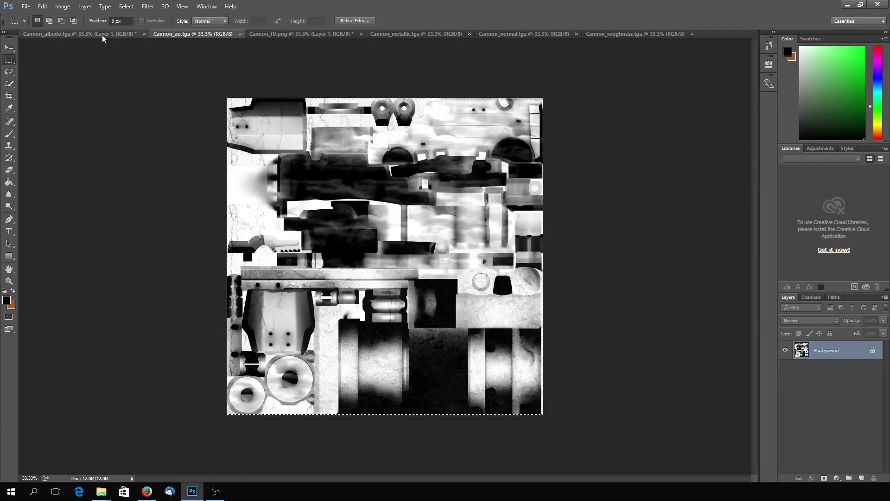
# Bring up Cannon_albedo.tga and hide its overlaid ambient occlusion layer
pyautogui.click(106, 36)
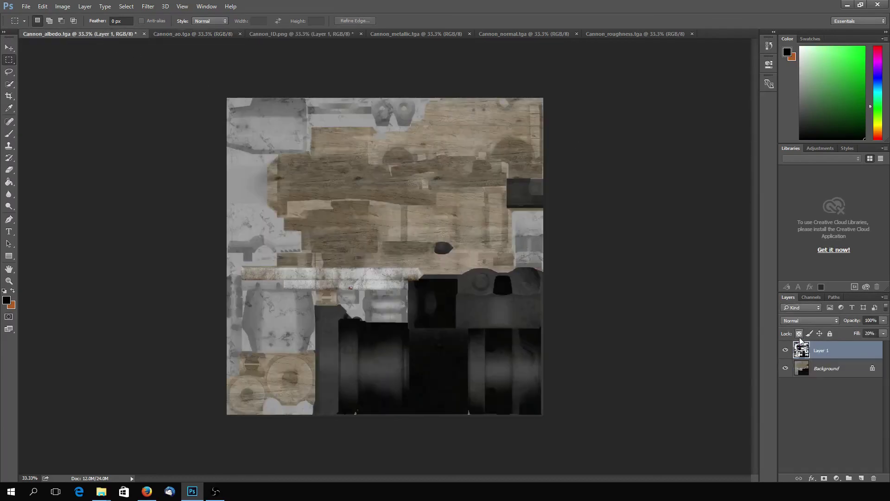
pyautogui.click(785, 350)
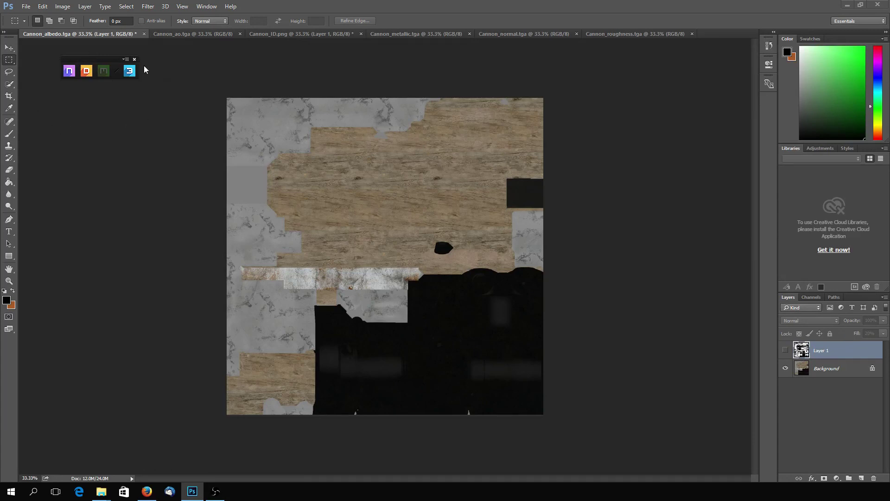
# Open the Quixel 3D preview and look at the default cube from different angles
pyautogui.press('i')
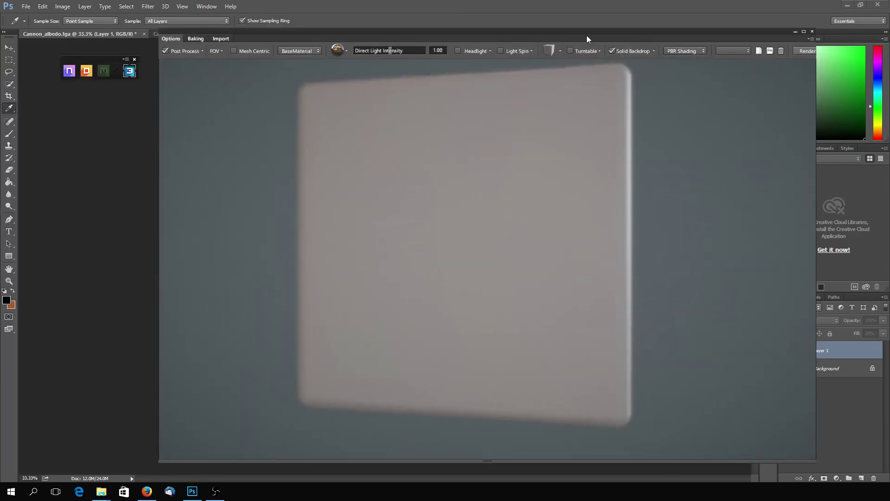
pyautogui.moveTo(509, 193); pyautogui.dragTo(428, 274)
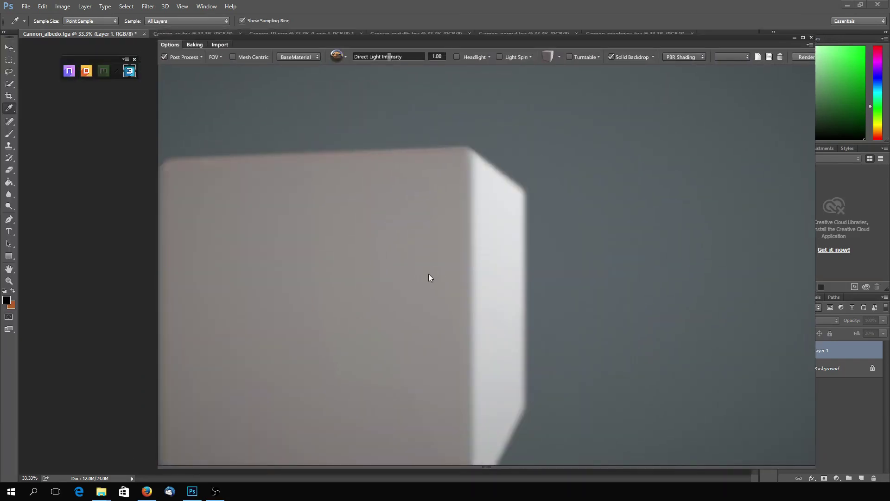
pyautogui.moveTo(521, 254); pyautogui.dragTo(528, 232)
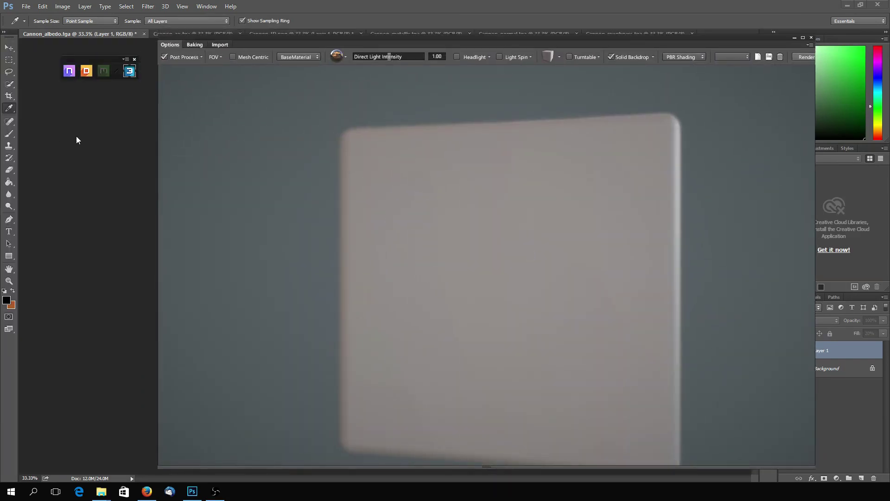
pyautogui.click(87, 180)
pyautogui.click(88, 137)
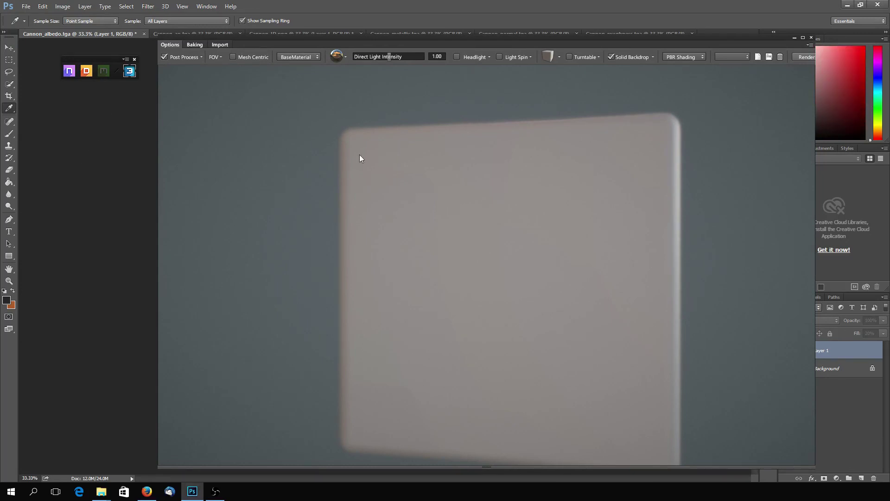
pyautogui.moveTo(328, 37); pyautogui.dragTo(400, 24)
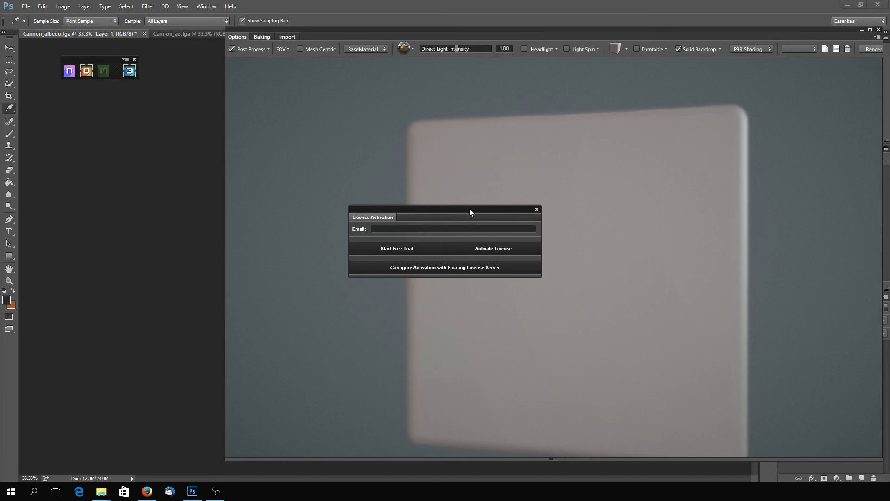
# Move the License Activation dialog aside and examine the map inputs in the Quixel Base Creator, such as Normal and AO
pyautogui.moveTo(479, 213); pyautogui.dragTo(235, 123)
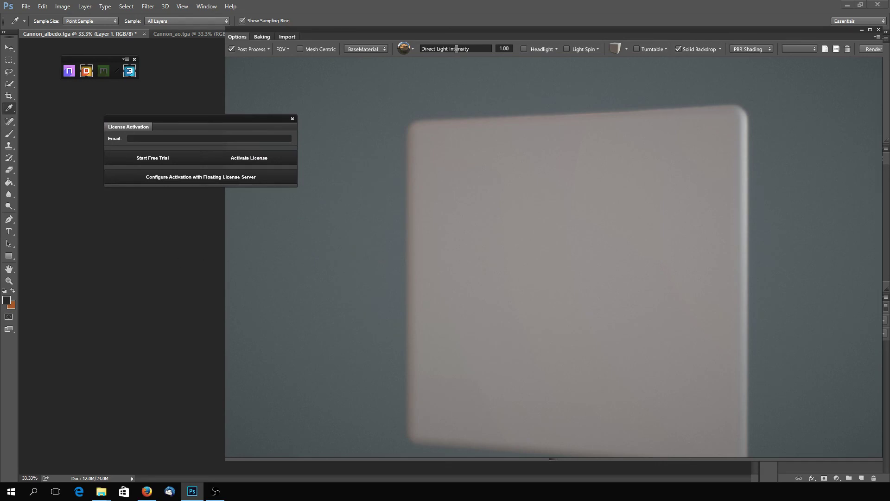
pyautogui.moveTo(0, 96); pyautogui.dragTo(289, 32)
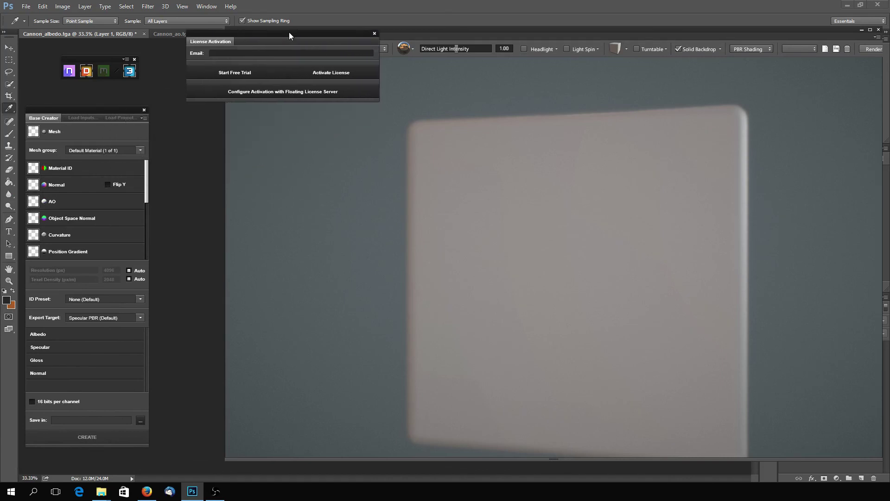
pyautogui.moveTo(99, 112); pyautogui.dragTo(121, 97)
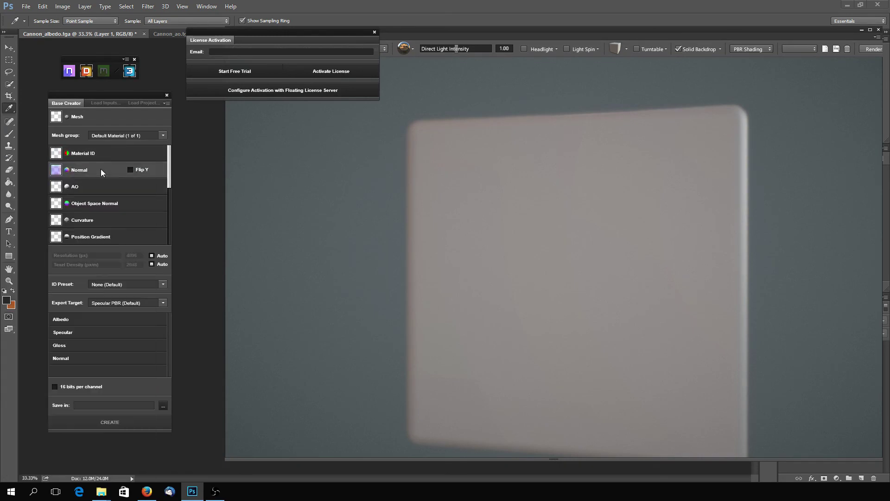
pyautogui.moveTo(106, 181)
pyautogui.moveTo(80, 188)
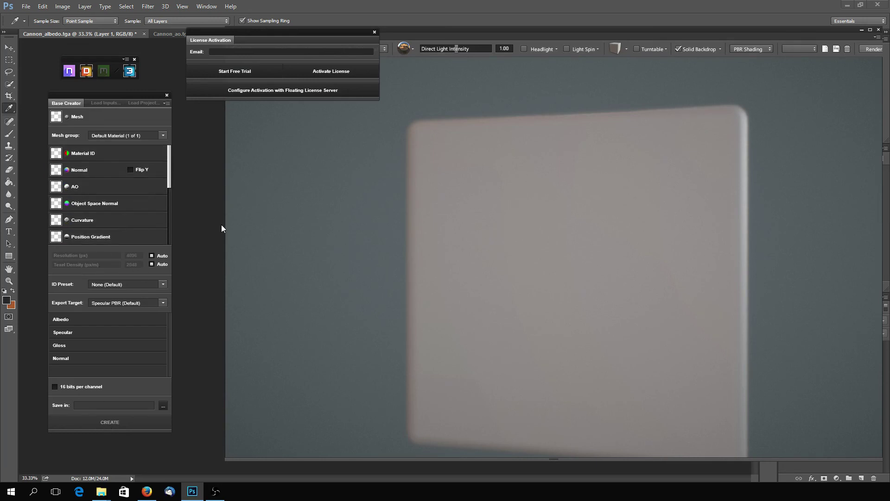
# Close the Base Creator, the License Activation dialogs and the 3D preview
pyautogui.click(167, 95)
pyautogui.click(374, 32)
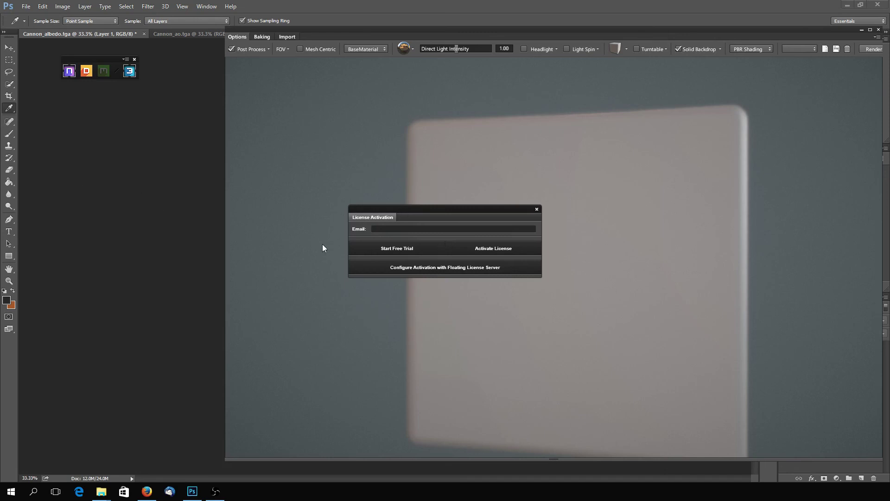
pyautogui.click(537, 209)
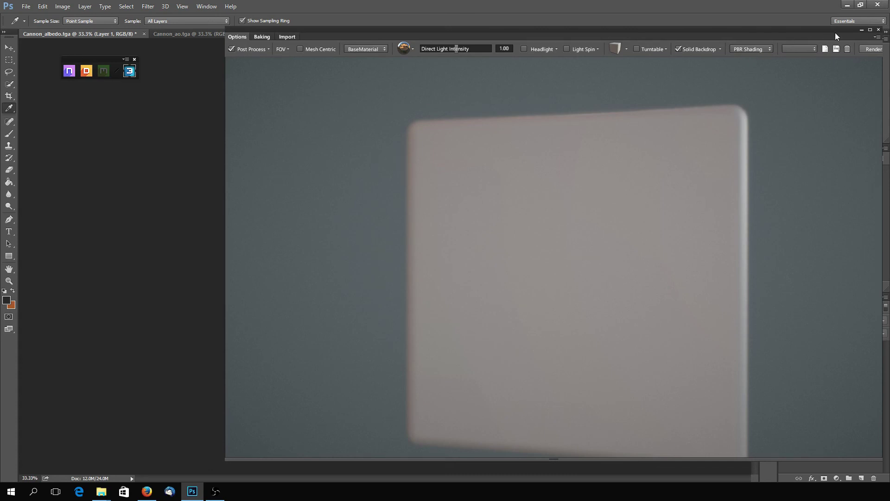
pyautogui.moveTo(835, 34); pyautogui.dragTo(811, 45)
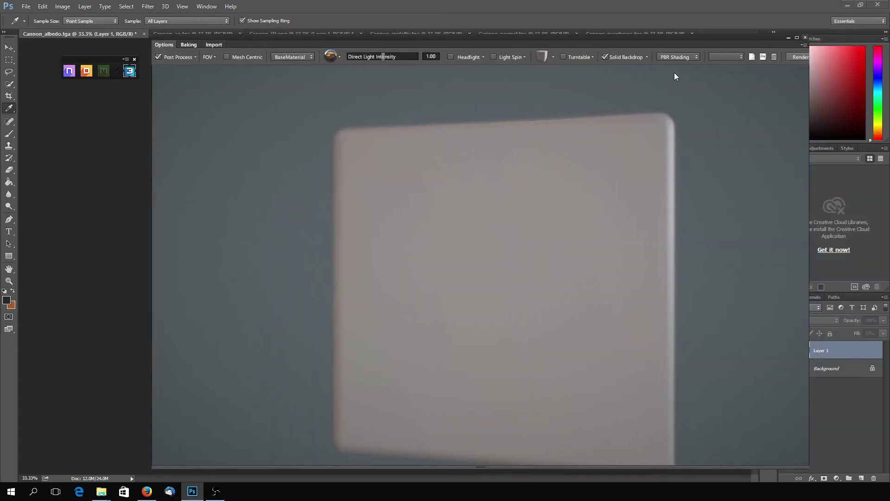
pyautogui.click(131, 72)
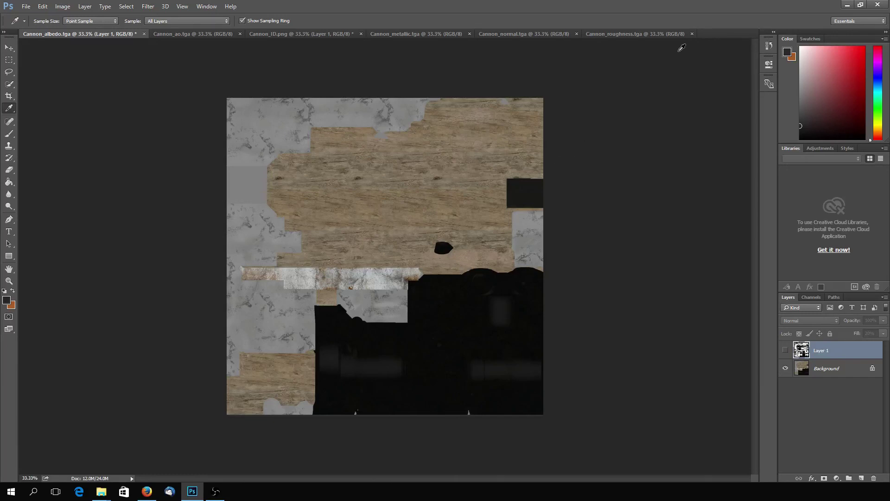
# Close all open cannon textures, discarding the changes to Cannon_ID.png and Cannon_albedo.tga, and switch to Firefox
pyautogui.click(691, 34)
pyautogui.click(576, 34)
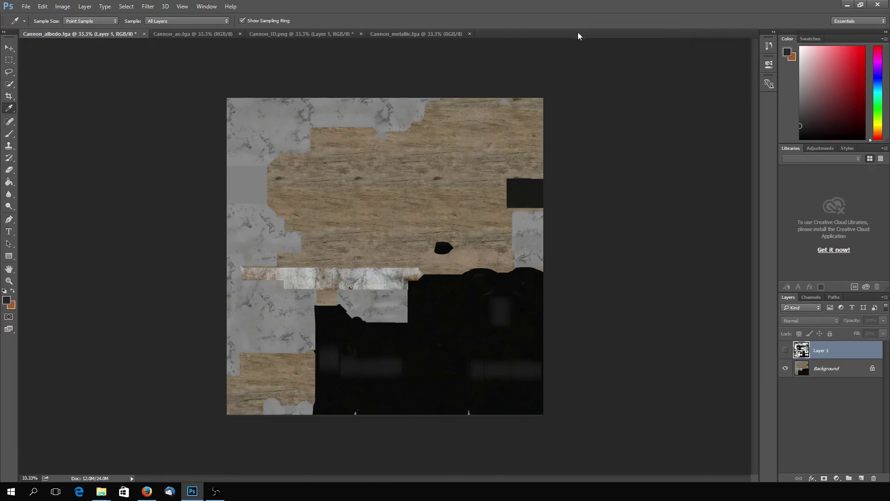
pyautogui.click(468, 34)
pyautogui.click(357, 35)
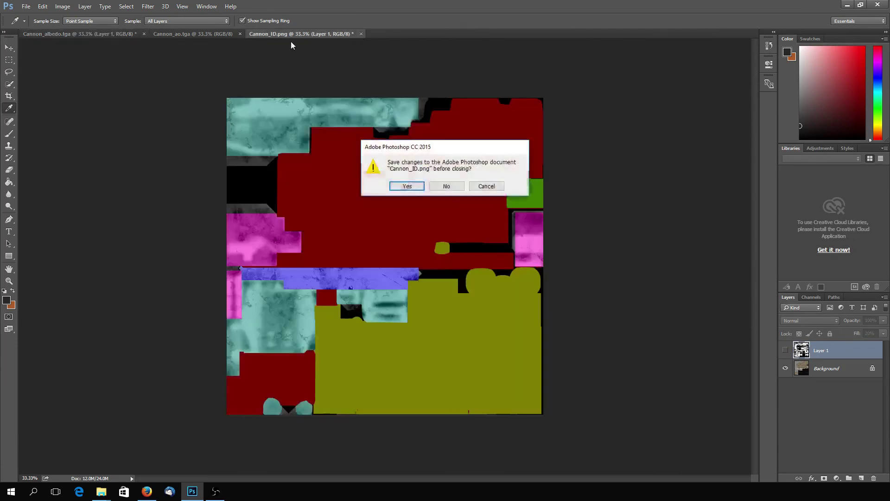
pyautogui.click(446, 187)
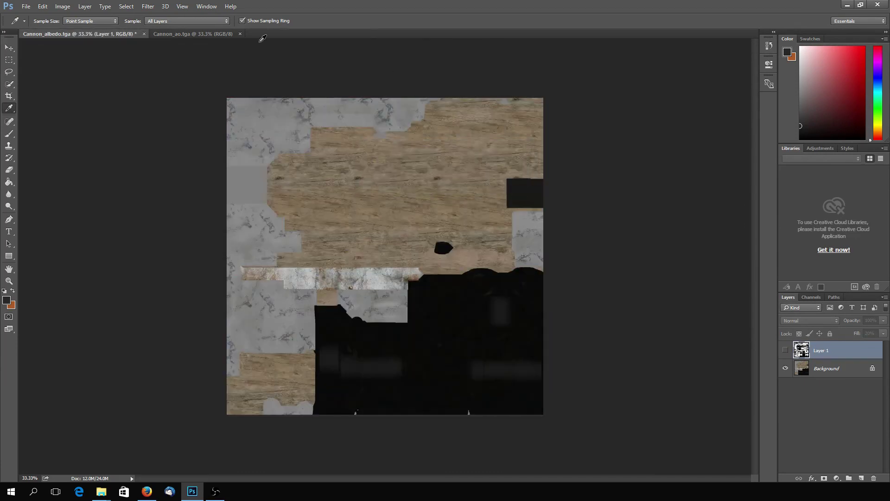
pyautogui.click(240, 34)
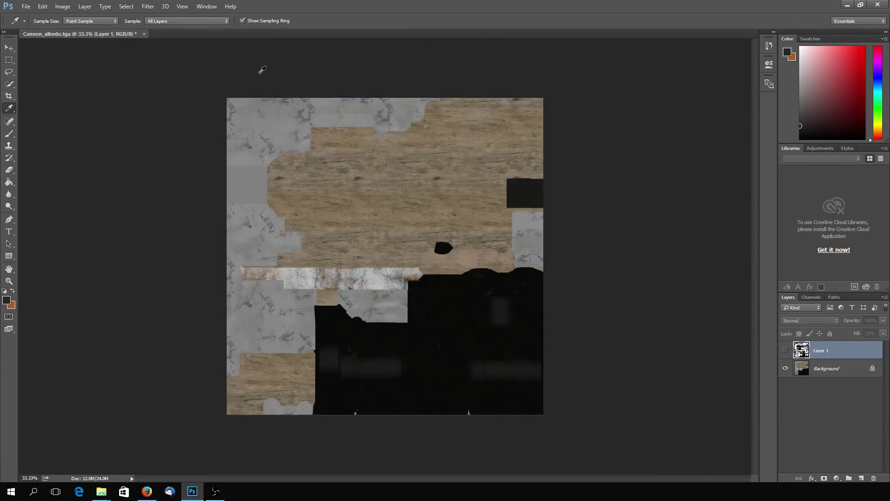
pyautogui.click(144, 33)
pyautogui.click(446, 186)
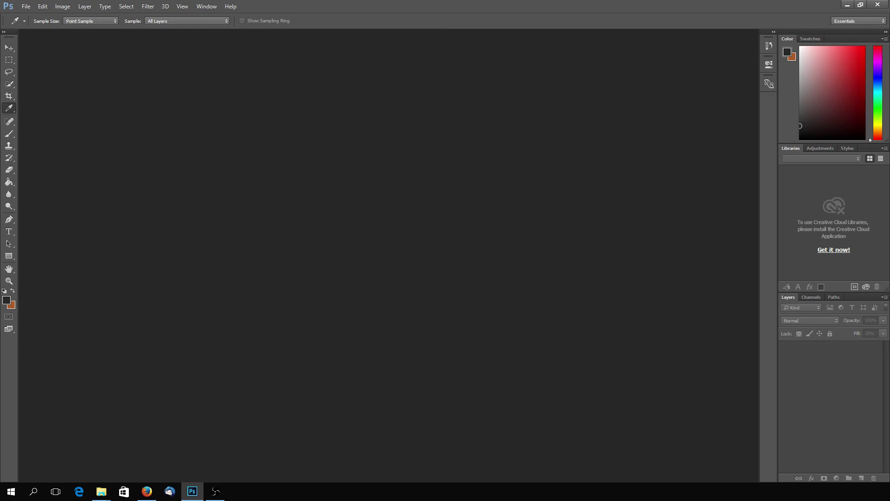
pyautogui.hotkey('alt', 'Tab')
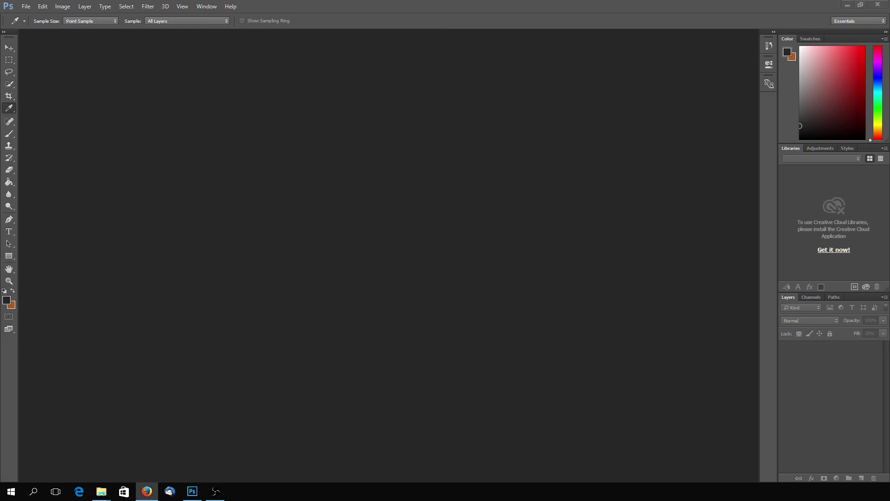